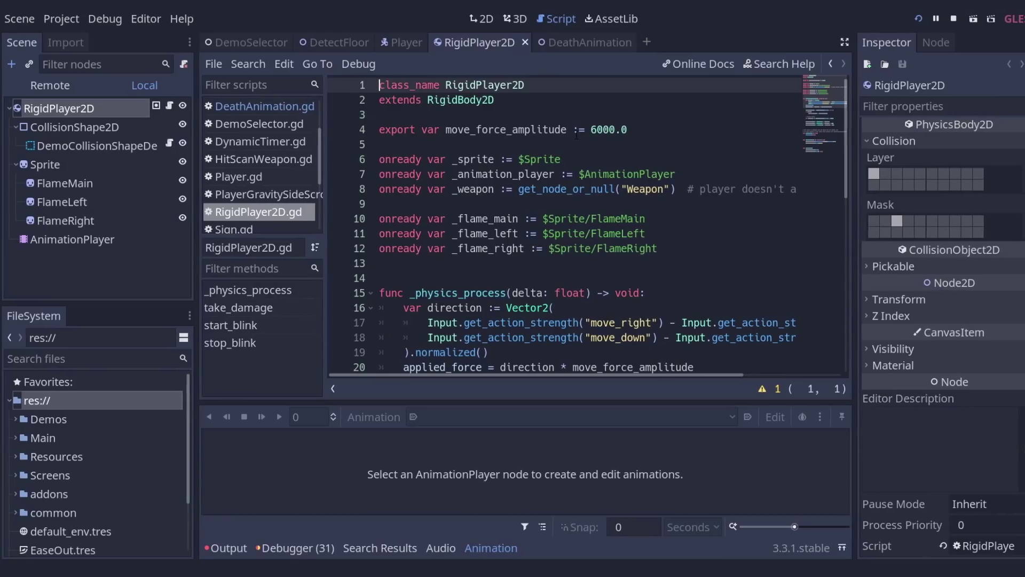
Search the project for queue( and enable Add Type Hints in Editor Settings.
{"action": "key", "text": "ctrl+shift+f"}
{"action": "type", "text": "queue("}
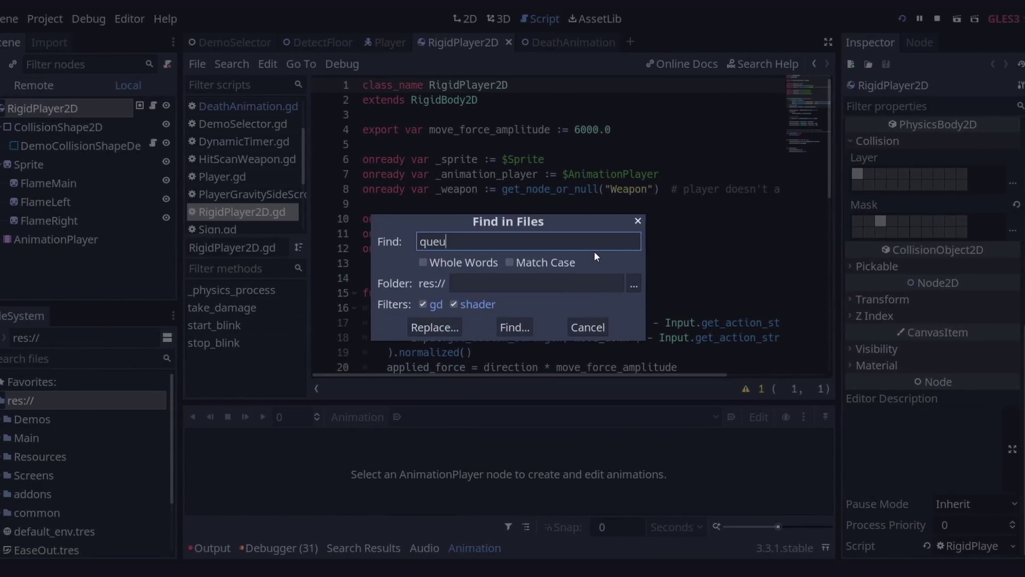
{"action": "key", "text": "Return"}
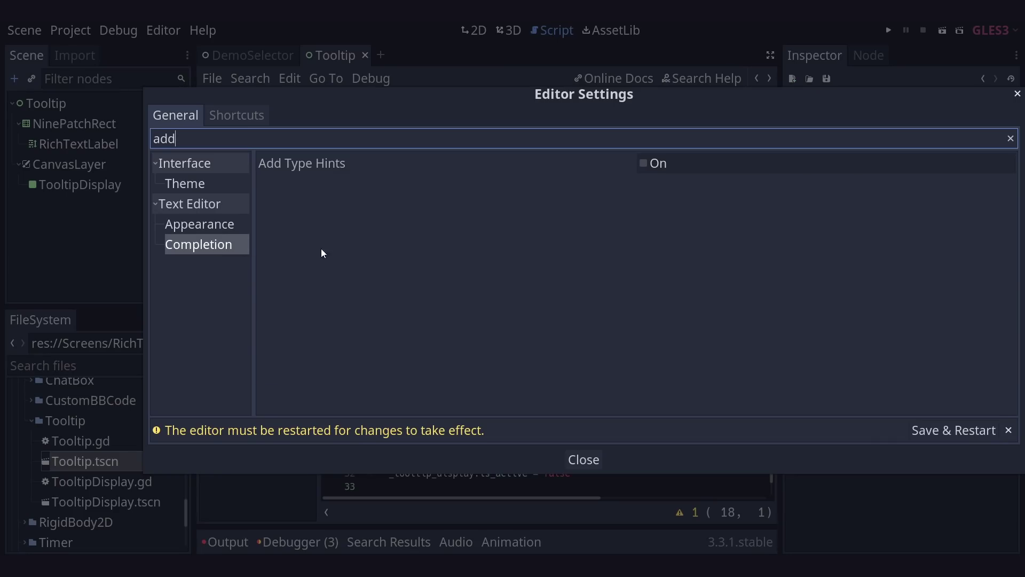
{"action": "left_click", "coordinate": [644, 163]}
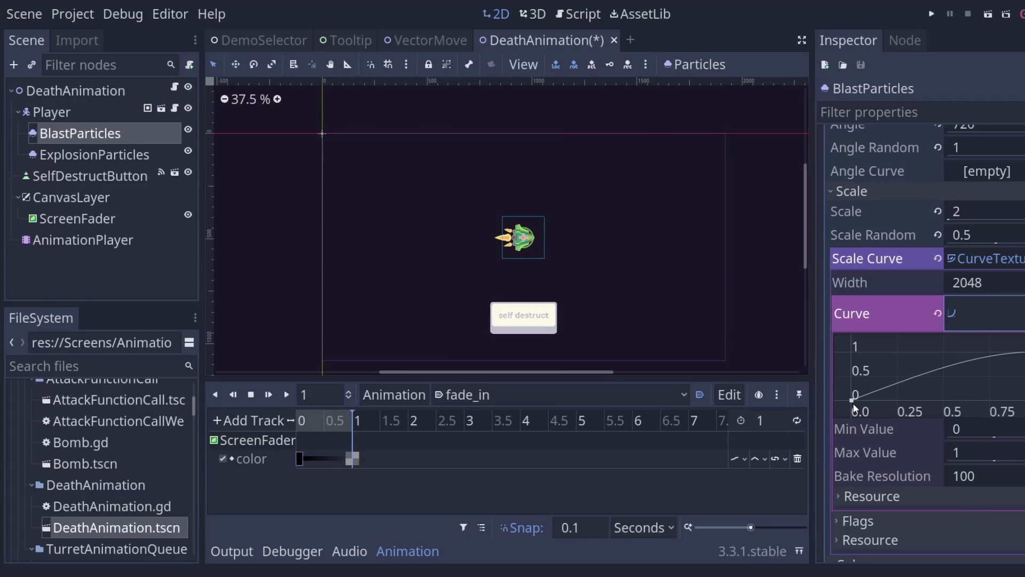
Raise the Scale Curve start to about 0.5 and begin saving its CurveTexture at the project root.
{"action": "left_click_drag", "start_coordinate": [853, 401], "coordinate": [834, 375]}
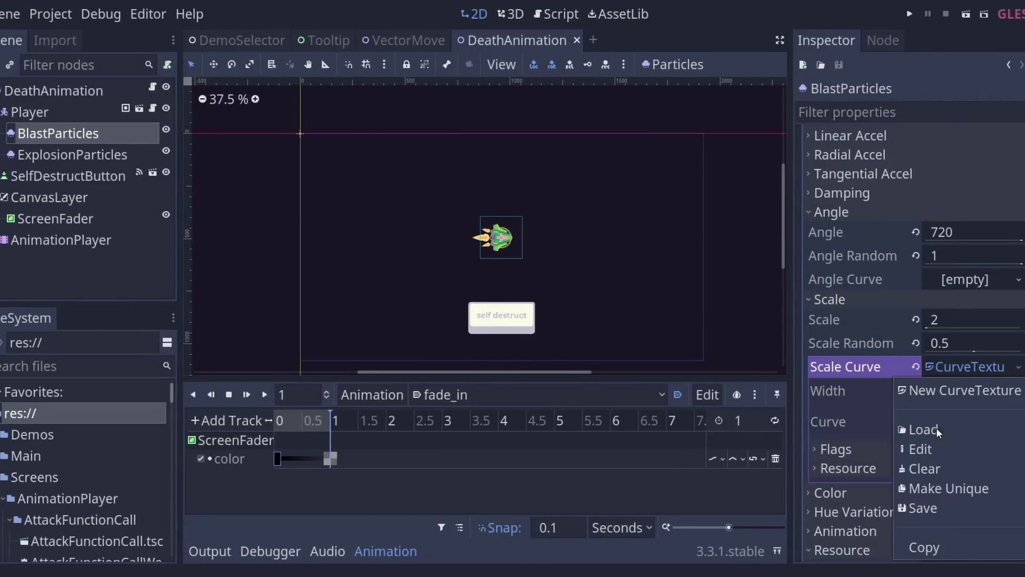
{"action": "left_click", "coordinate": [920, 508]}
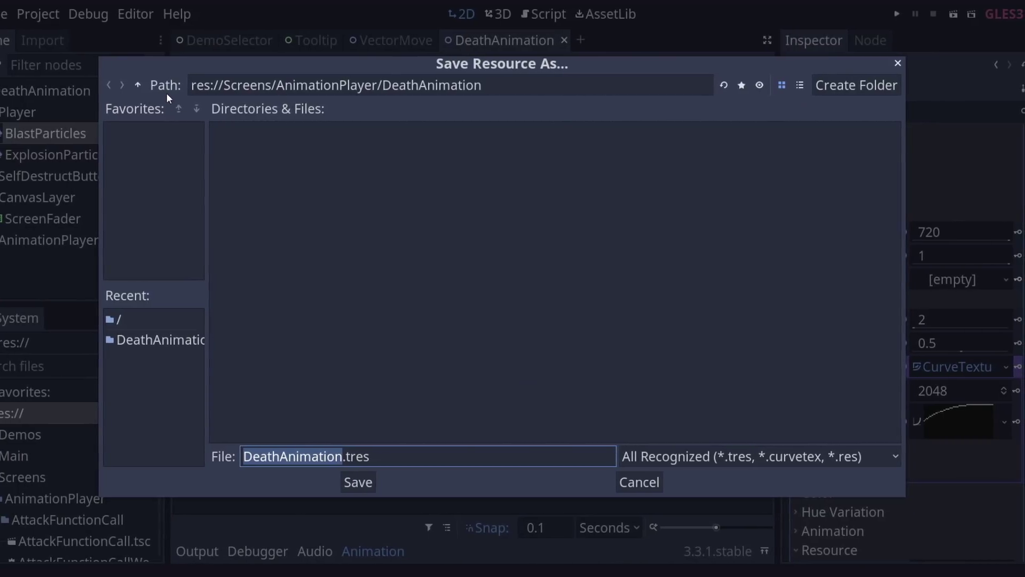
{"action": "left_click", "coordinate": [136, 85]}
{"action": "left_click", "coordinate": [134, 85]}
{"action": "left_click", "coordinate": [134, 85]}
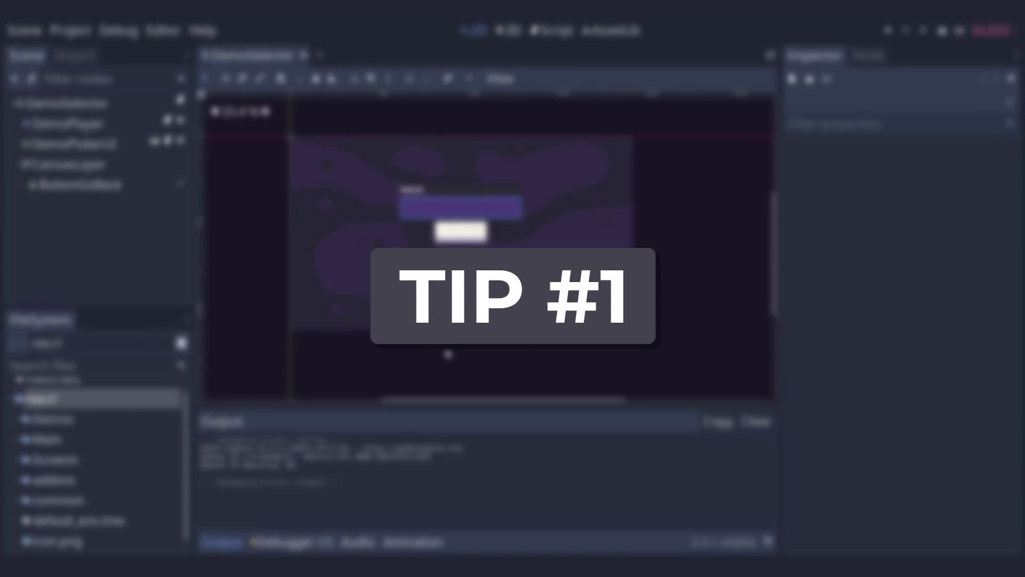
Open common/Player/Player.tscn from the FileSystem dock in a new scene tab.
{"action": "key", "text": "ctrl+shift+o"}
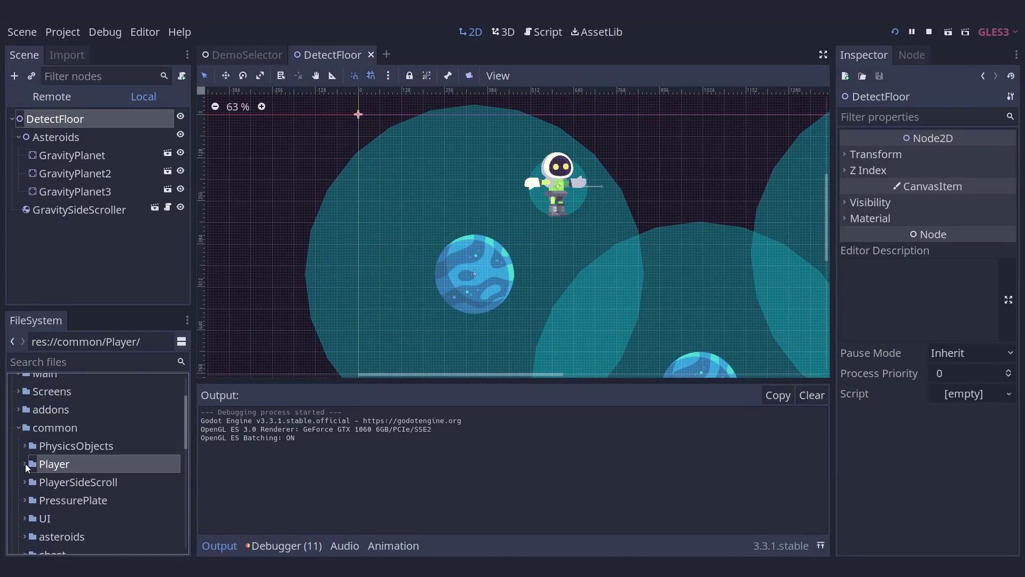
{"action": "left_click", "coordinate": [24, 464]}
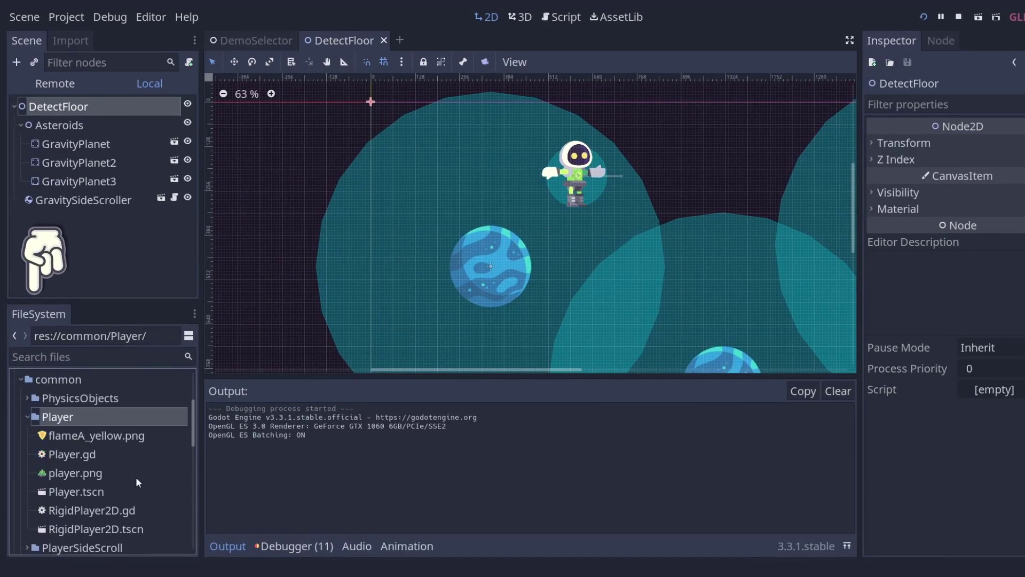
{"action": "scroll", "coordinate": [134, 475], "scroll_direction": "down", "scroll_amount": 3}
{"action": "double_click", "coordinate": [86, 447]}
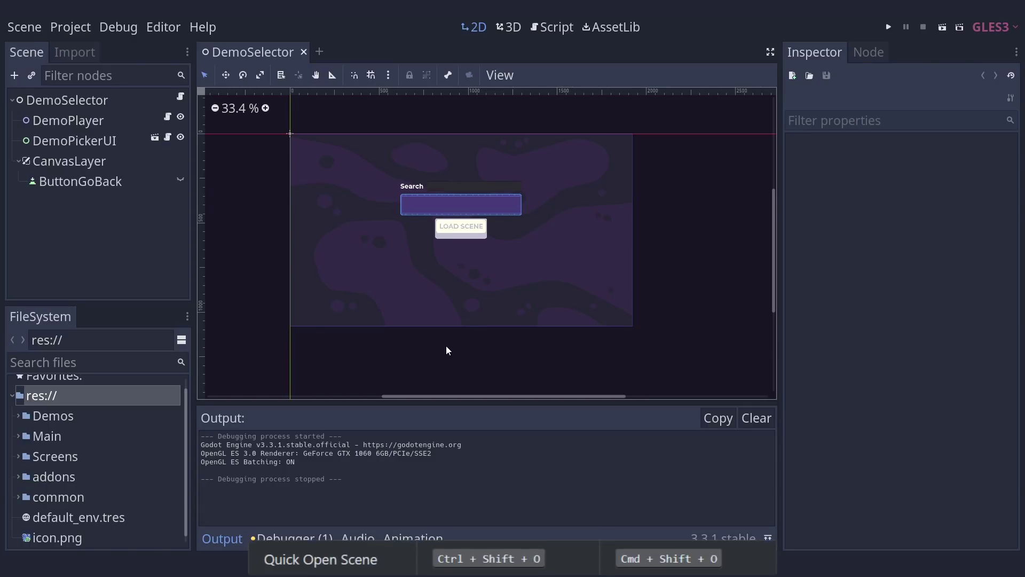
Toggle between Quick Open Scene and Quick Open Script, then fuzzy-filter scenes with a/c.
{"action": "key", "text": "ctrl+shift+o"}
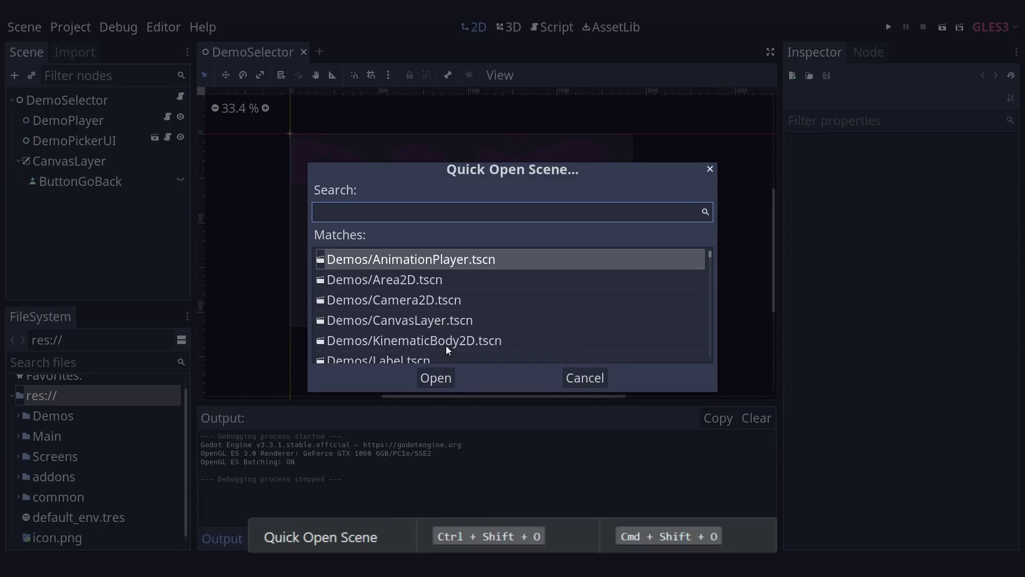
{"action": "key", "text": "ctrl+alt+o"}
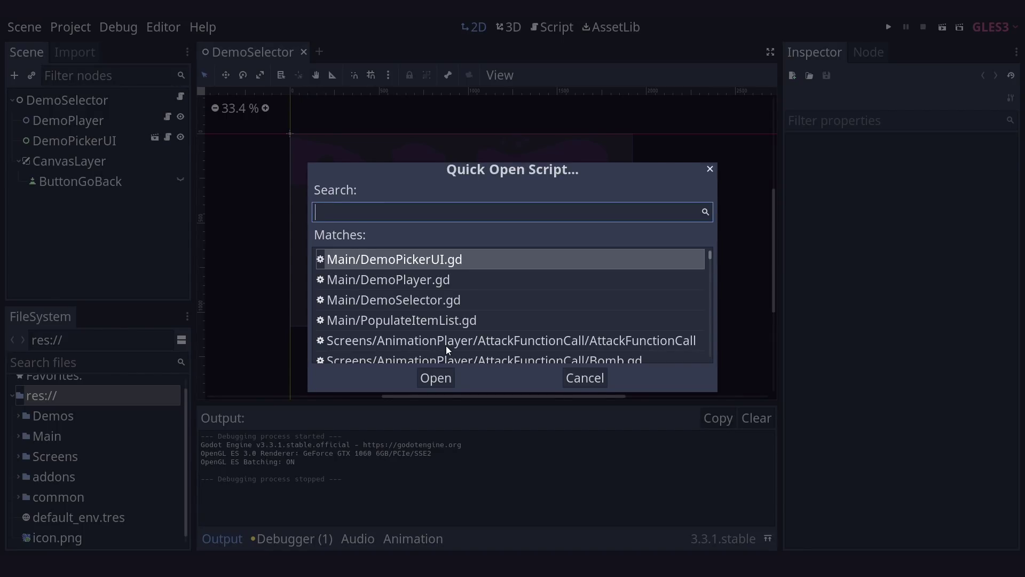
{"action": "key", "text": "Escape"}
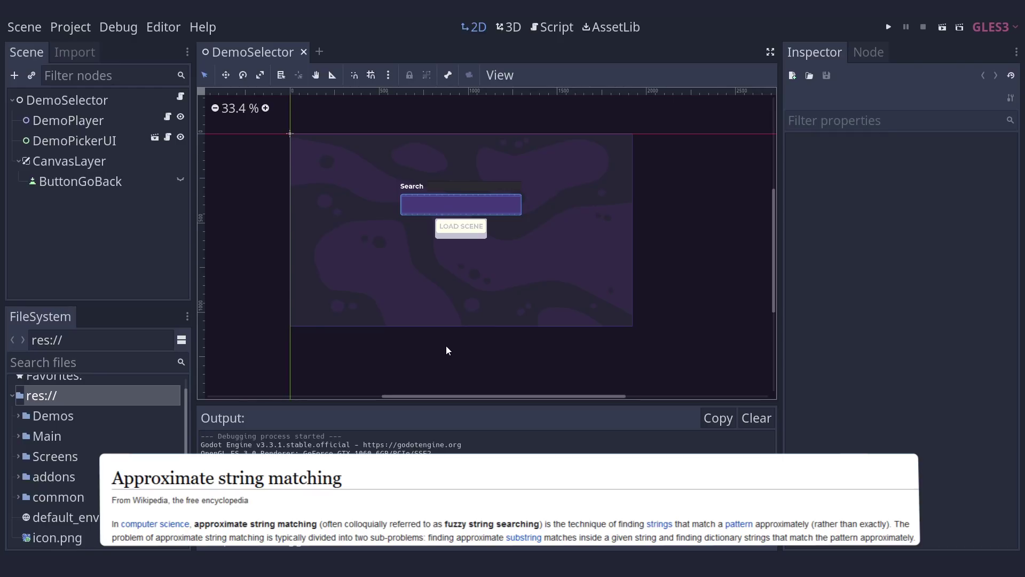
{"action": "key", "text": "ctrl+shift+o"}
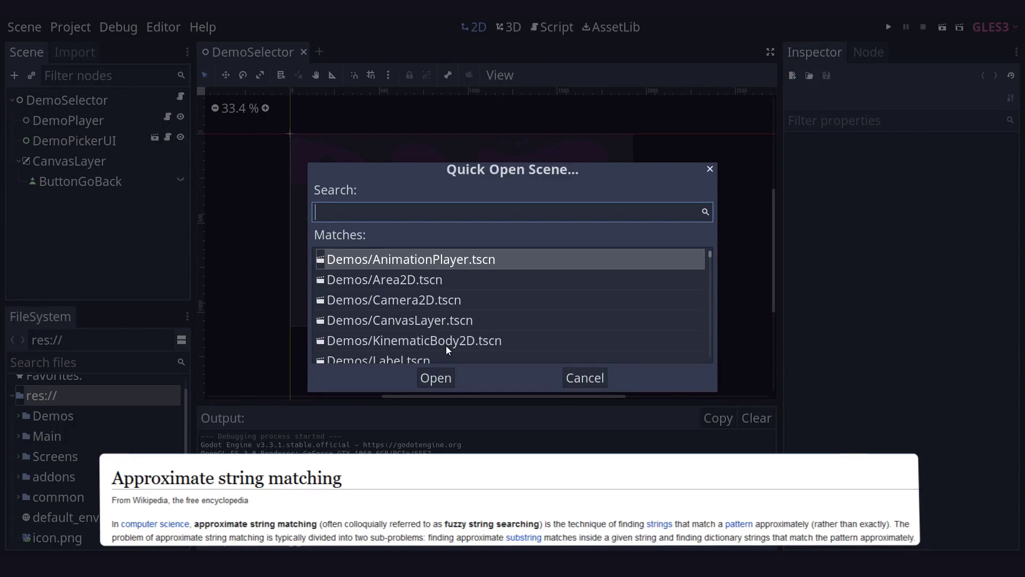
{"action": "type", "text": "a/c"}
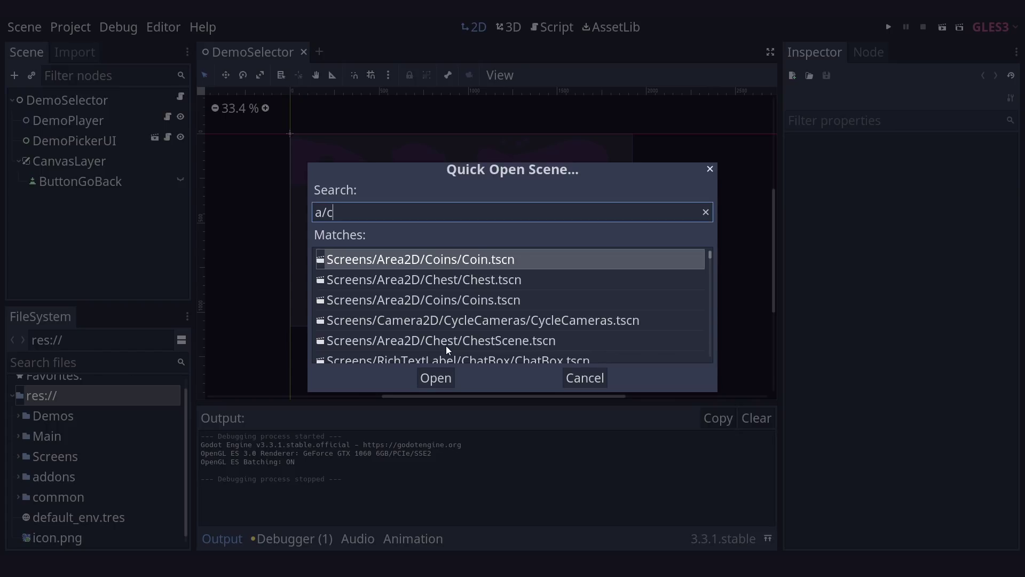
{"action": "key", "text": "Escape"}
Filter Quick Open Script with c/player to narrow it to common/Player/Player.gd.
{"action": "key", "text": "ctrl+alt+o"}
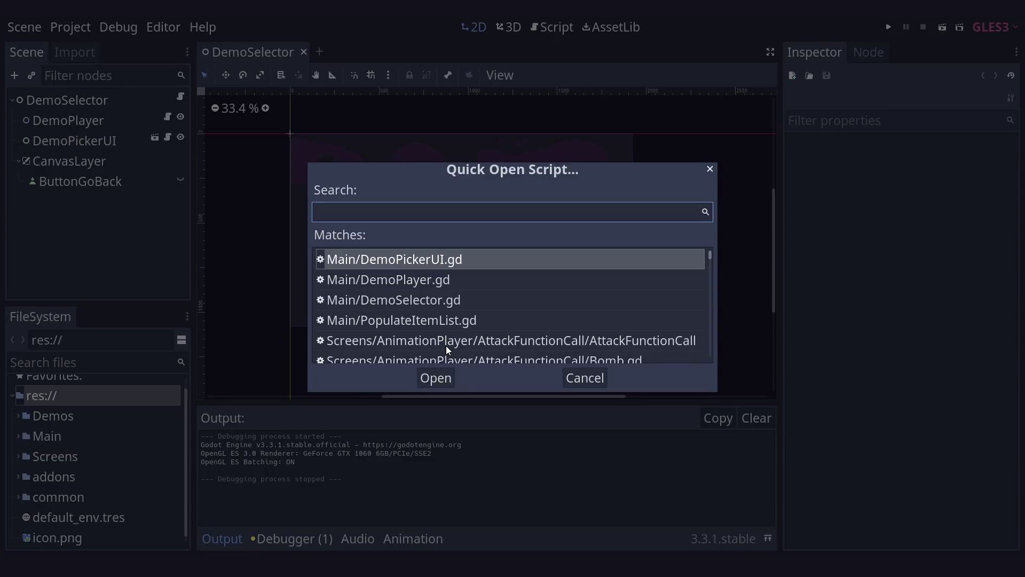
{"action": "type", "text": "player"}
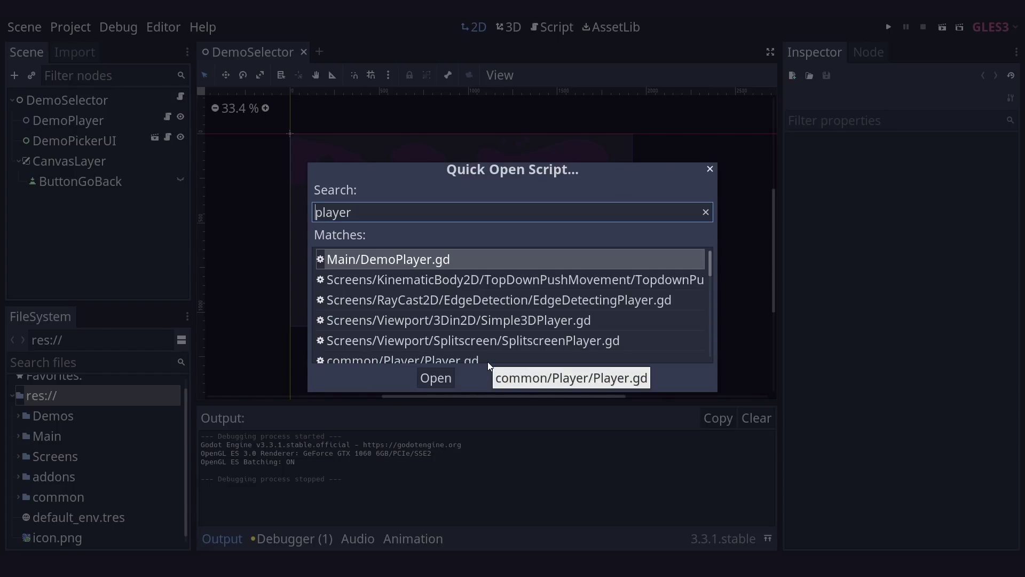
{"action": "type", "text": "c/"}
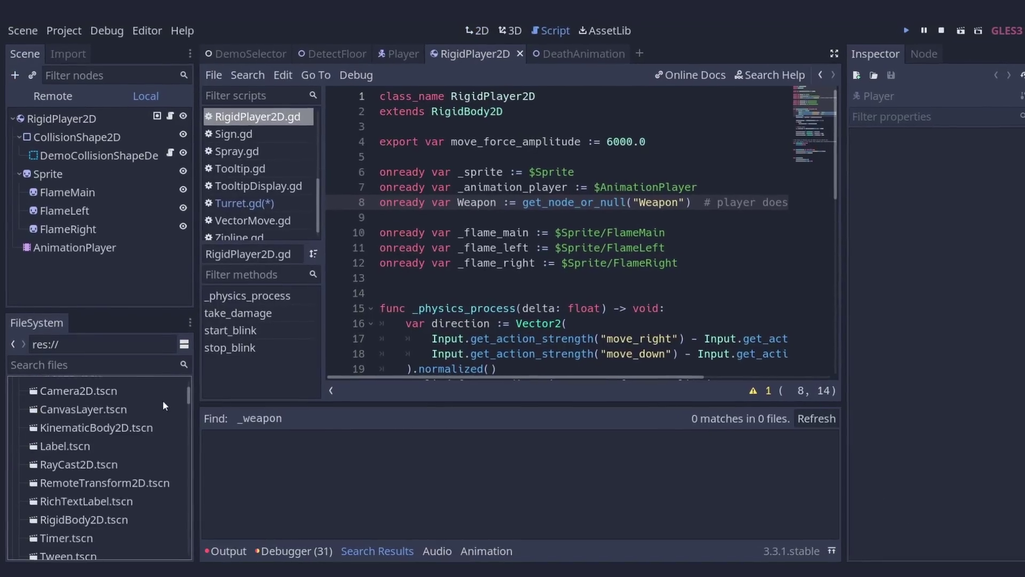
Switch to the Script workspace to view RigidPlayer2D.gd.
{"action": "scroll", "coordinate": [164, 399], "scroll_direction": "down", "scroll_amount": 5}
{"action": "scroll", "coordinate": [171, 395], "scroll_direction": "down", "scroll_amount": 8}
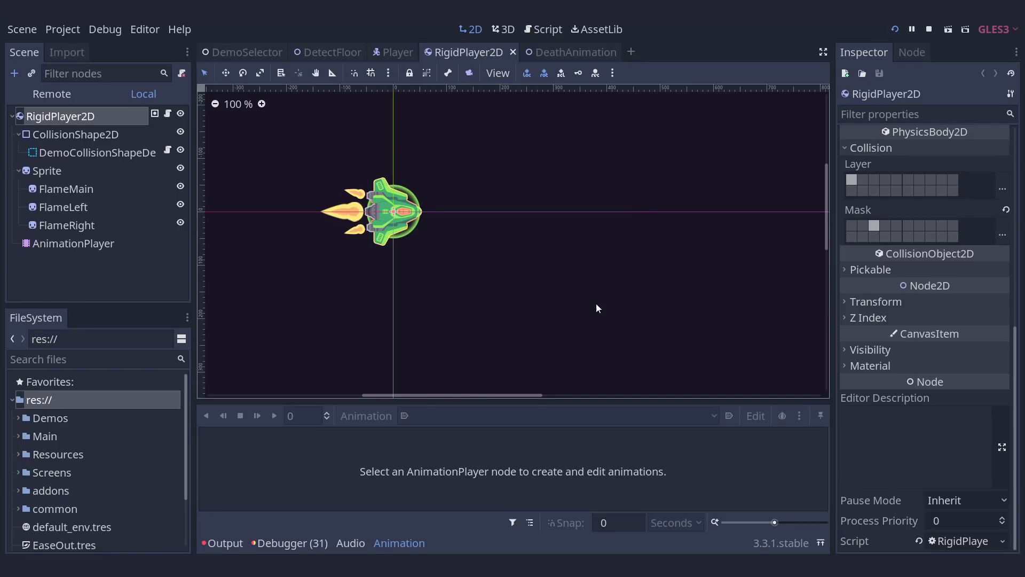
{"action": "left_click", "coordinate": [547, 27]}
{"action": "key", "text": "ctrl+shift+f"}
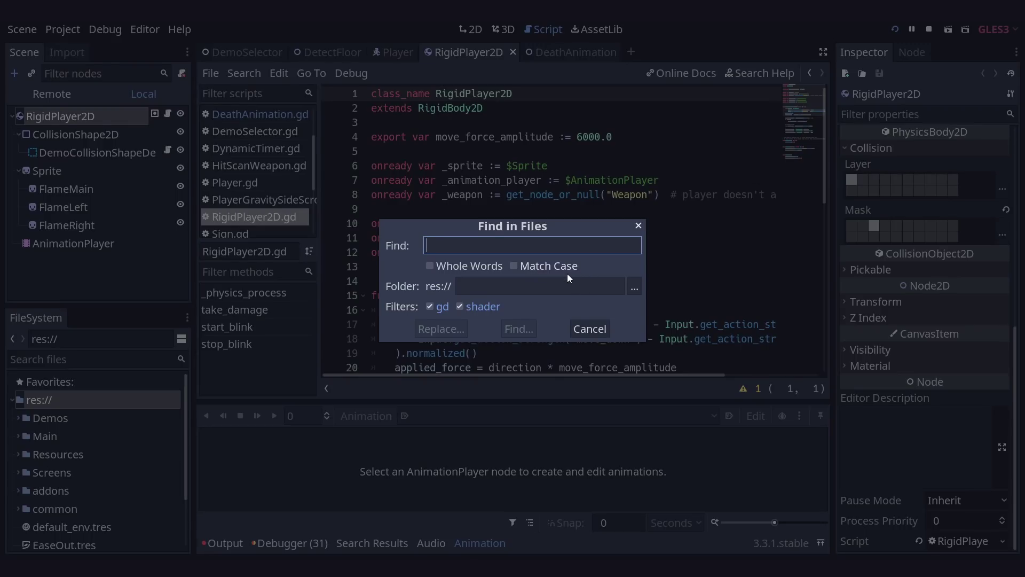
Search all project scripts for queue(, finding 5 matches in 3 files.
{"action": "type", "text": "queue("}
{"action": "key", "text": "Return"}
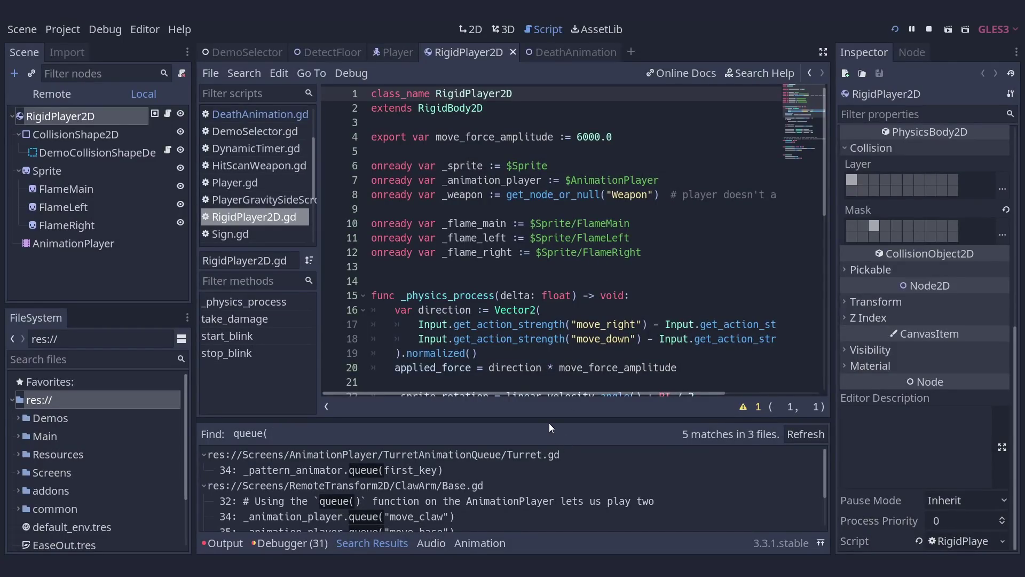
Enlarge the Search Results panel and select the queue( call on line 34 of Turret.gd.
{"action": "left_click_drag", "start_coordinate": [553, 420], "coordinate": [534, 299]}
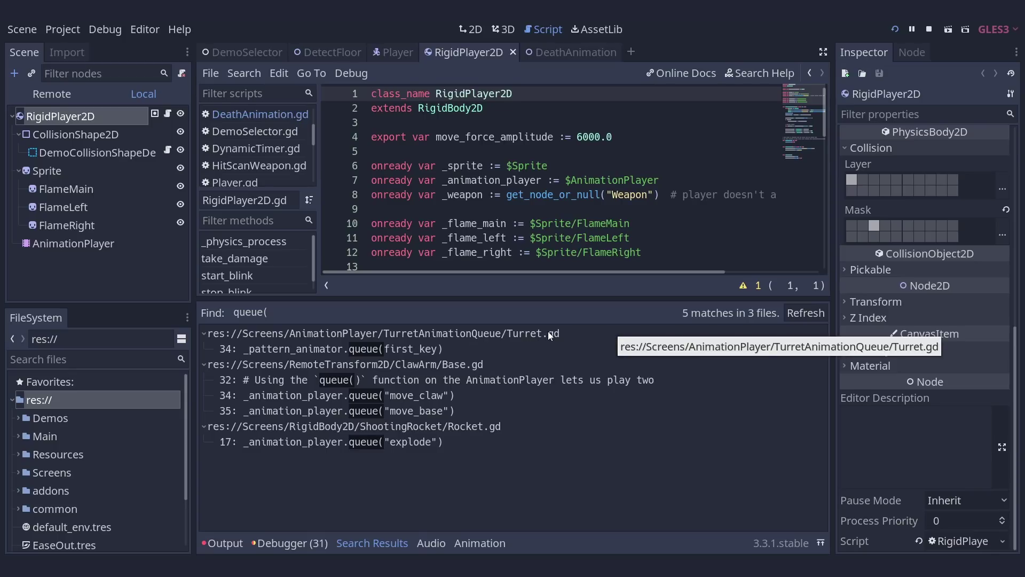
{"action": "left_click", "coordinate": [412, 350]}
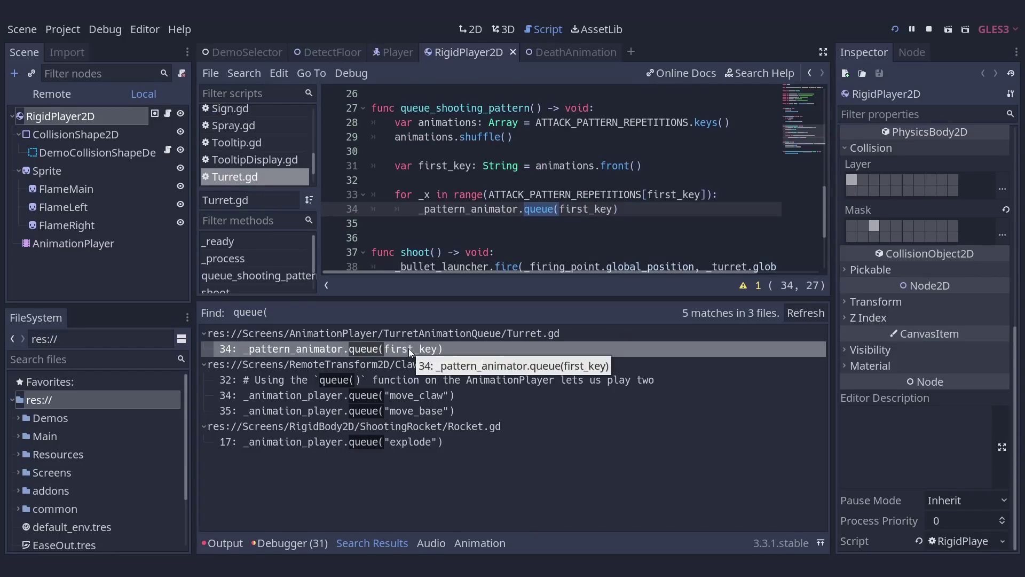
{"action": "left_click_drag", "start_coordinate": [395, 206], "coordinate": [619, 209]}
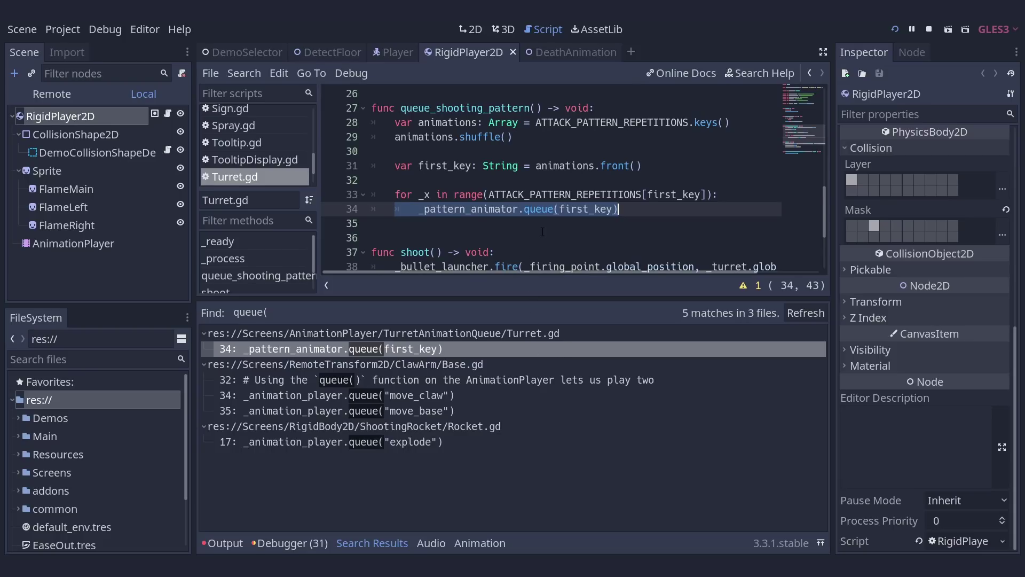
{"action": "scroll", "coordinate": [542, 233], "scroll_direction": "down", "scroll_amount": 2}
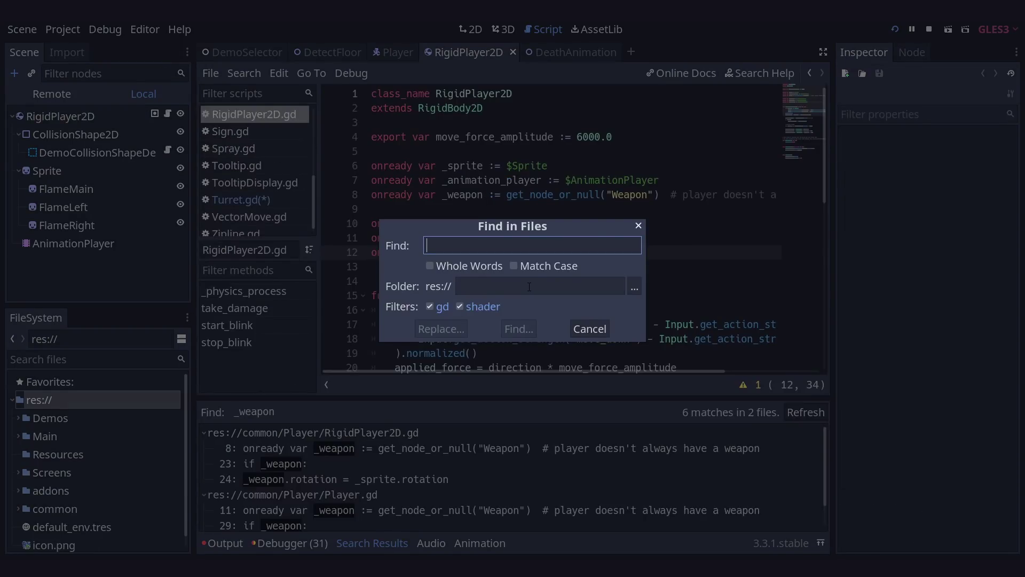
Replace all occurrences of _weapon with Weapon across the project scripts.
{"action": "type", "text": "_weapon"}
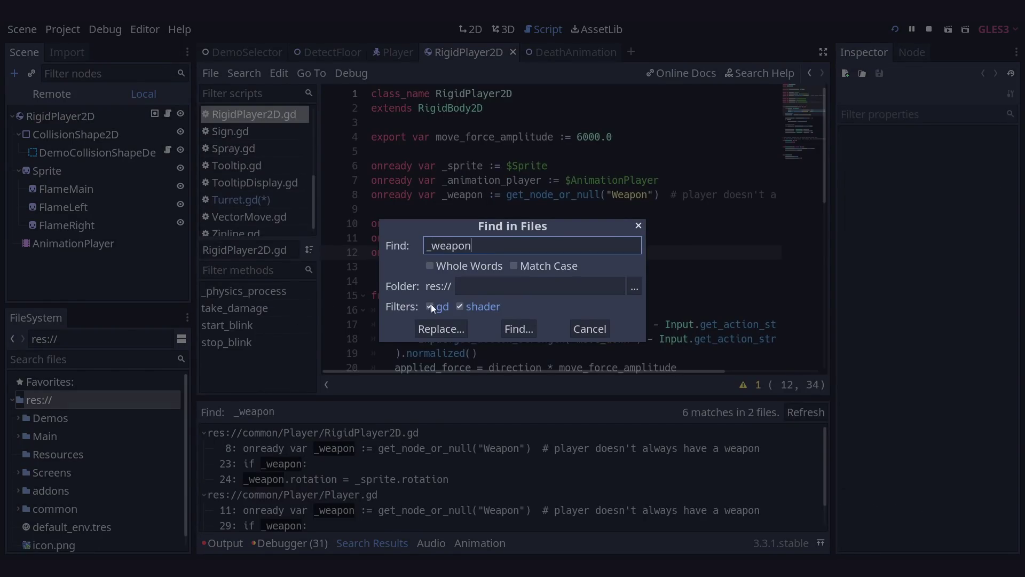
{"action": "left_click", "coordinate": [444, 328]}
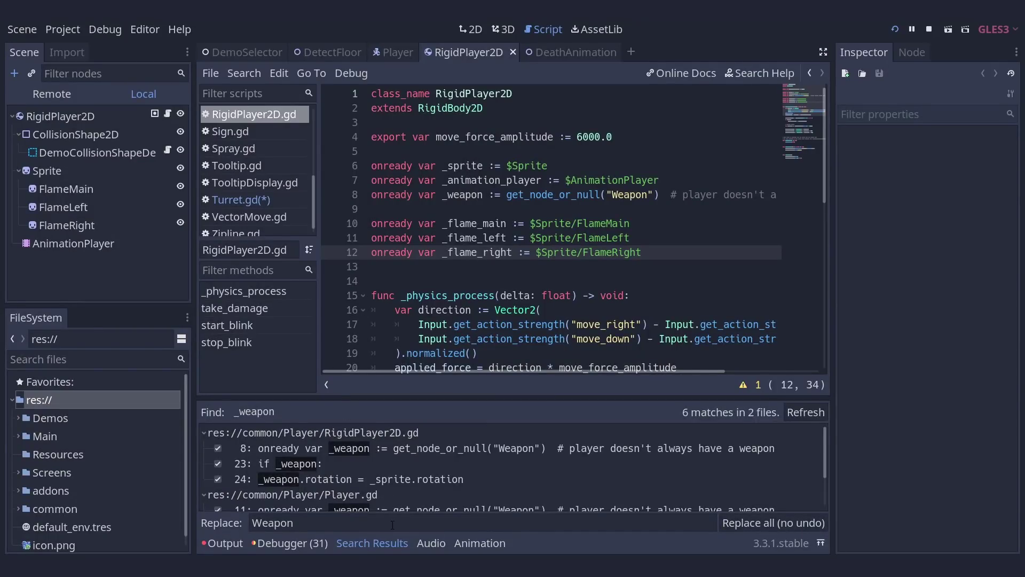
{"action": "left_click", "coordinate": [317, 520]}
{"action": "type", "text": "Weapon"}
{"action": "double_click", "coordinate": [317, 520]}
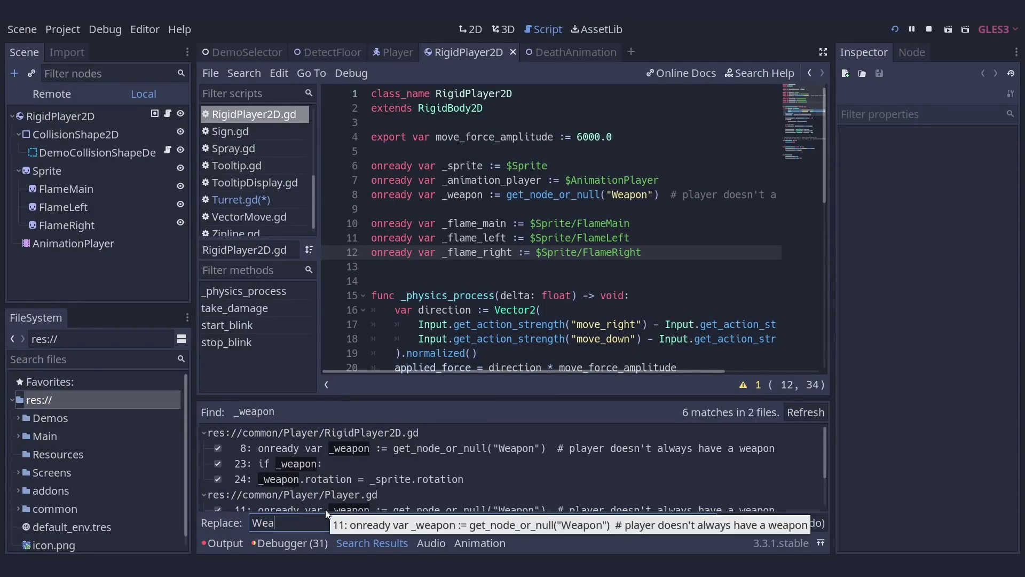
{"action": "type", "text": "pon"}
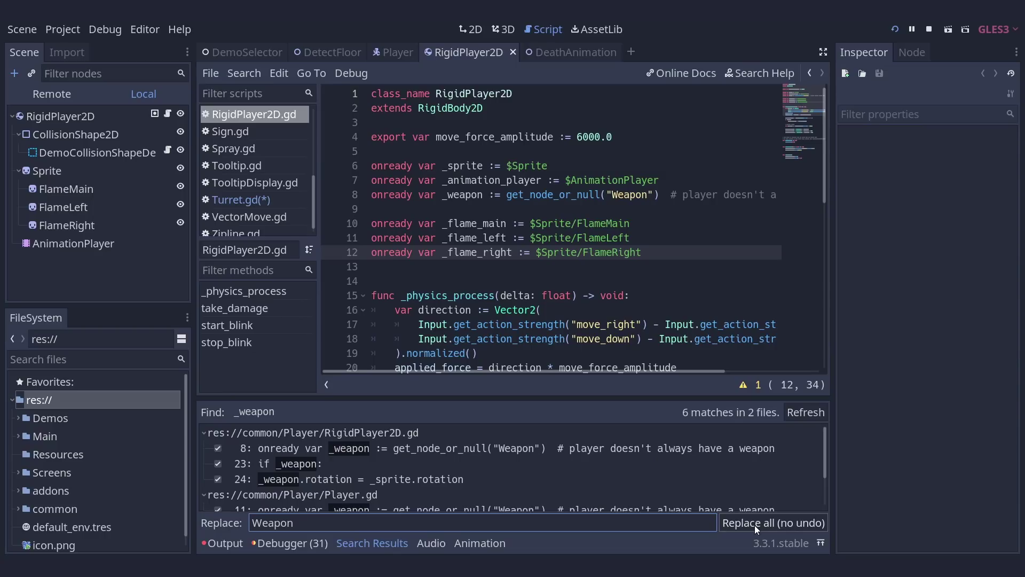
{"action": "left_click", "coordinate": [755, 524]}
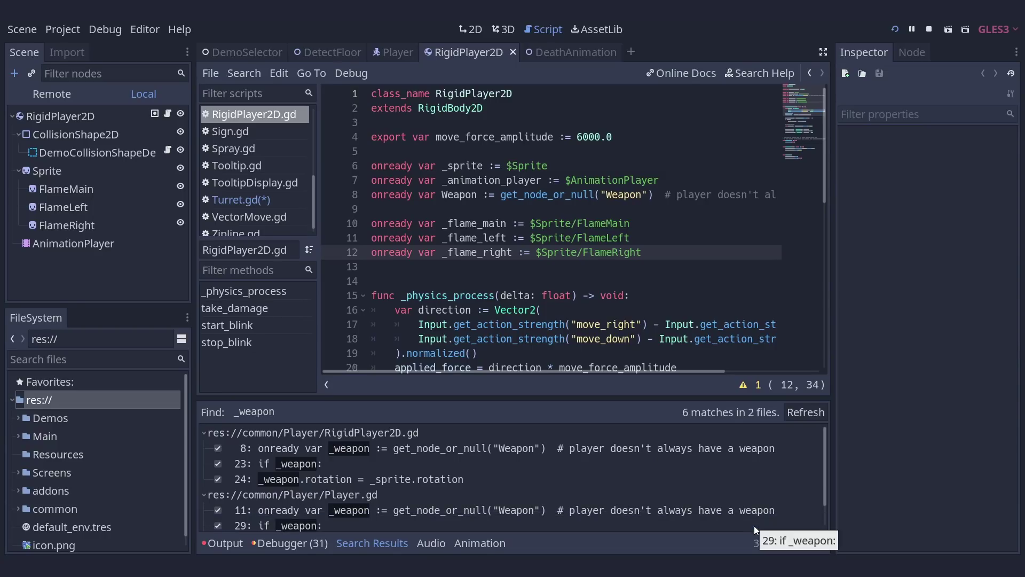
Select the renamed Weapon variable on line 8, then search the project for _weapon again.
{"action": "left_click", "coordinate": [455, 194]}
{"action": "double_click", "coordinate": [455, 195]}
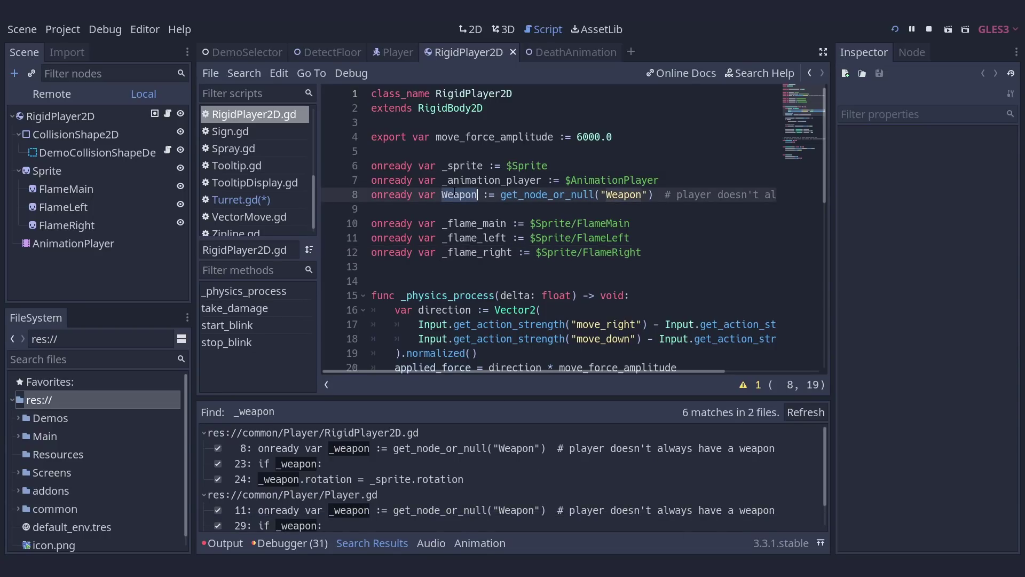
{"action": "key", "text": "ctrl+shift+f"}
{"action": "key", "text": "BackSpace"}
{"action": "type", "text": "_weapon"}
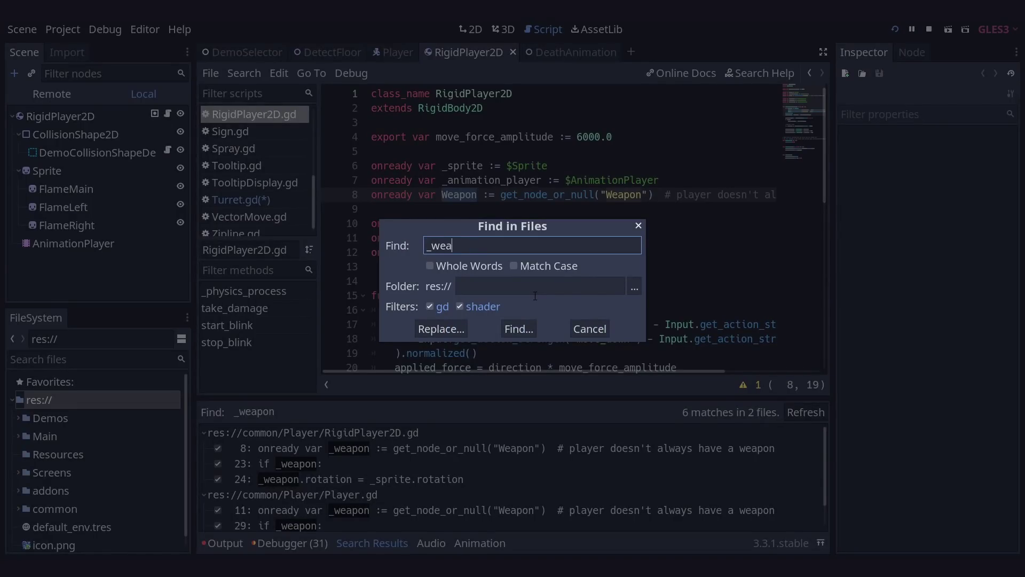
{"action": "key", "text": "Return"}
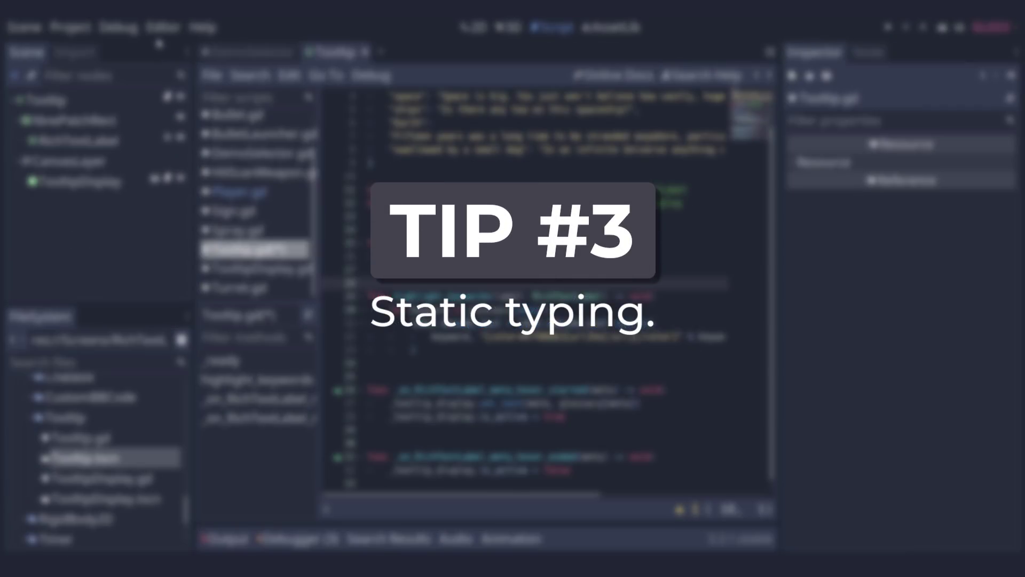
Assign label.text = 3 in Control.gd, save it, and run the scene with F6.
{"action": "left_click", "coordinate": [163, 32]}
{"action": "left_click", "coordinate": [179, 47]}
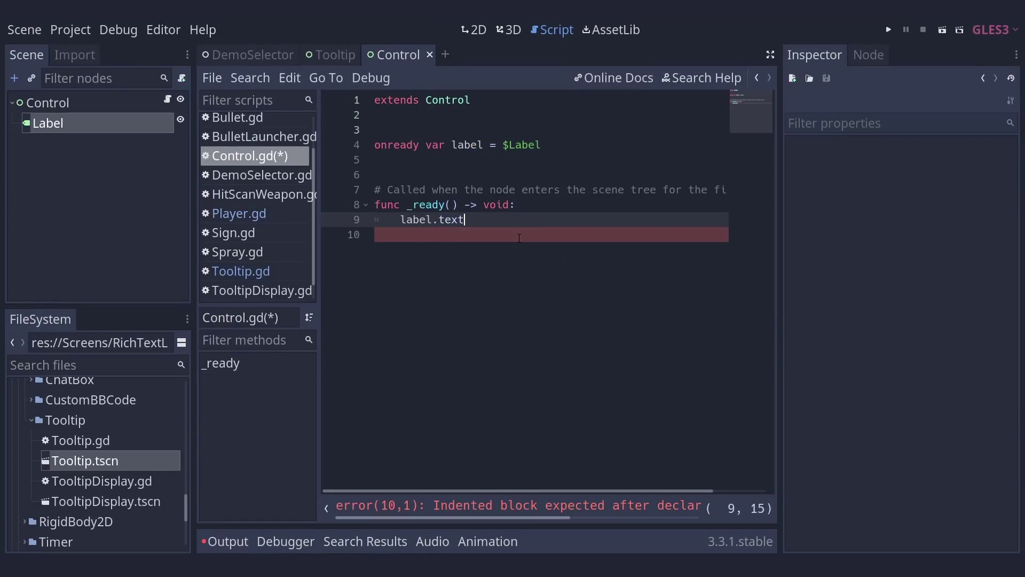
{"action": "type", "text": "= 3"}
{"action": "key", "text": "ctrl+s"}
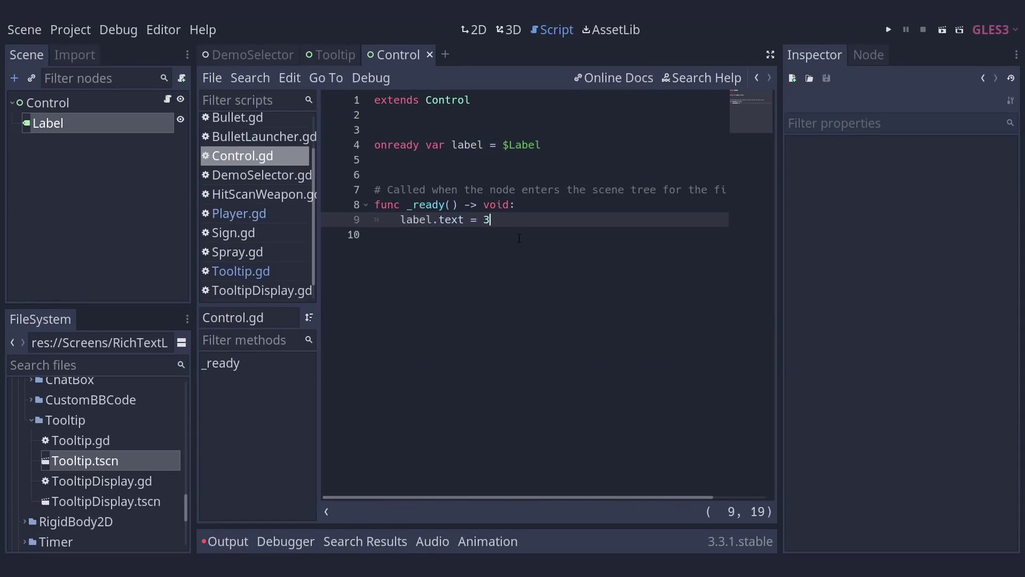
{"action": "key", "text": "F6"}
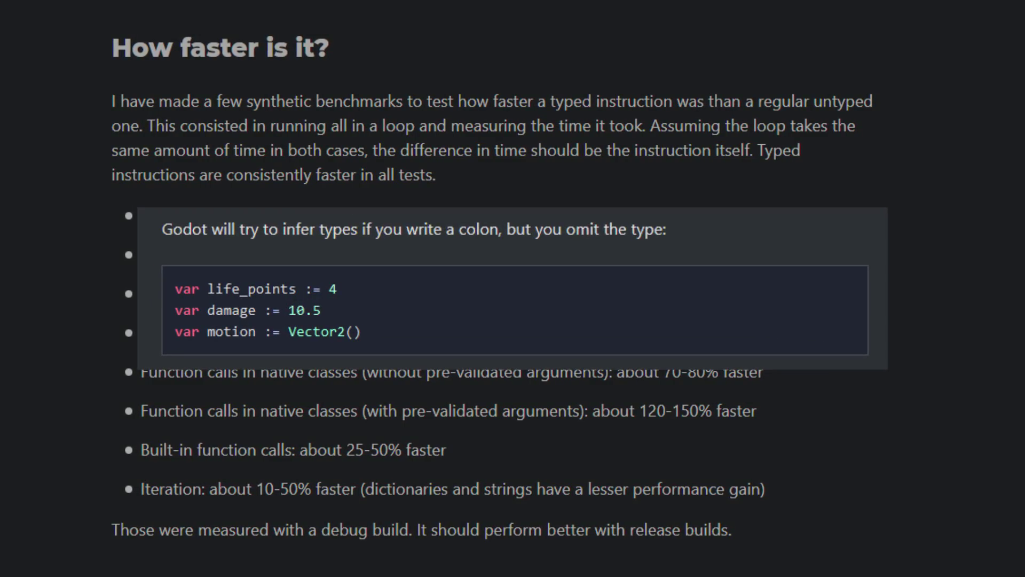
Finish the line var my_list := [] in _ready of Control.gd.
{"action": "type", "text": "= "}
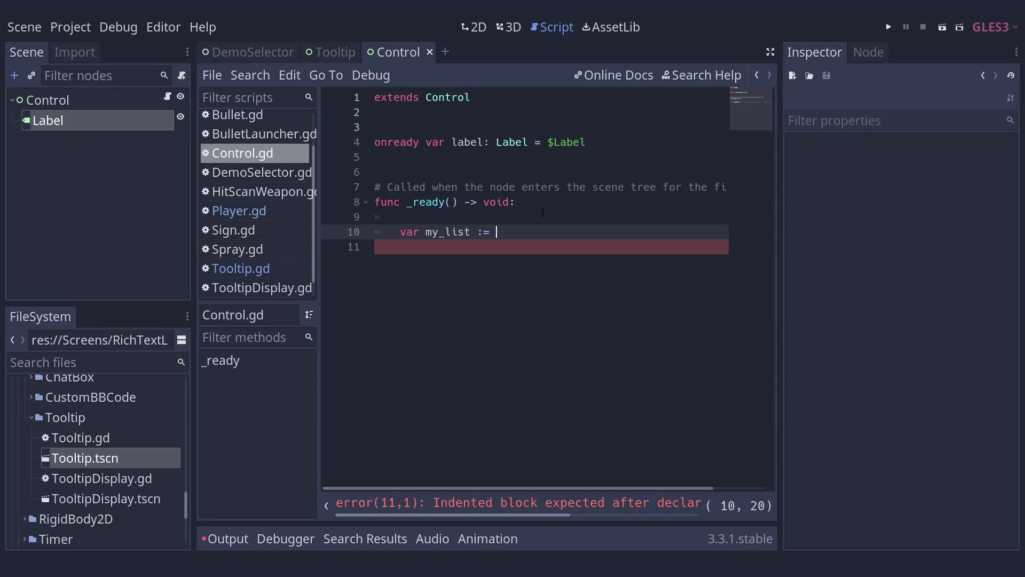
{"action": "type", "text": "[]"}
{"action": "key", "text": "Return"}
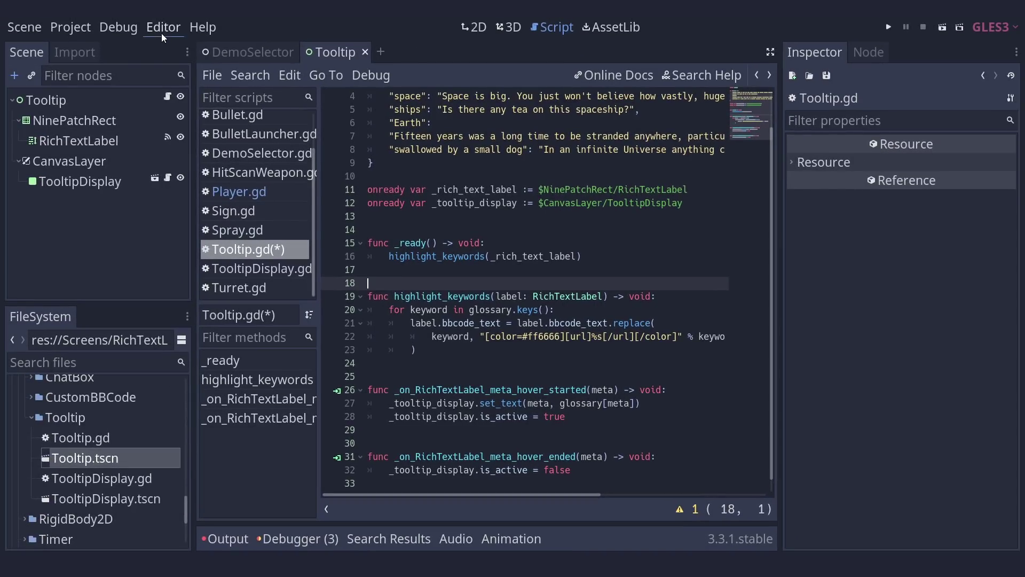
Enable Add Type Hints under Text Editor > Completion in the Editor Settings.
{"action": "left_click", "coordinate": [161, 31]}
{"action": "left_click", "coordinate": [180, 47]}
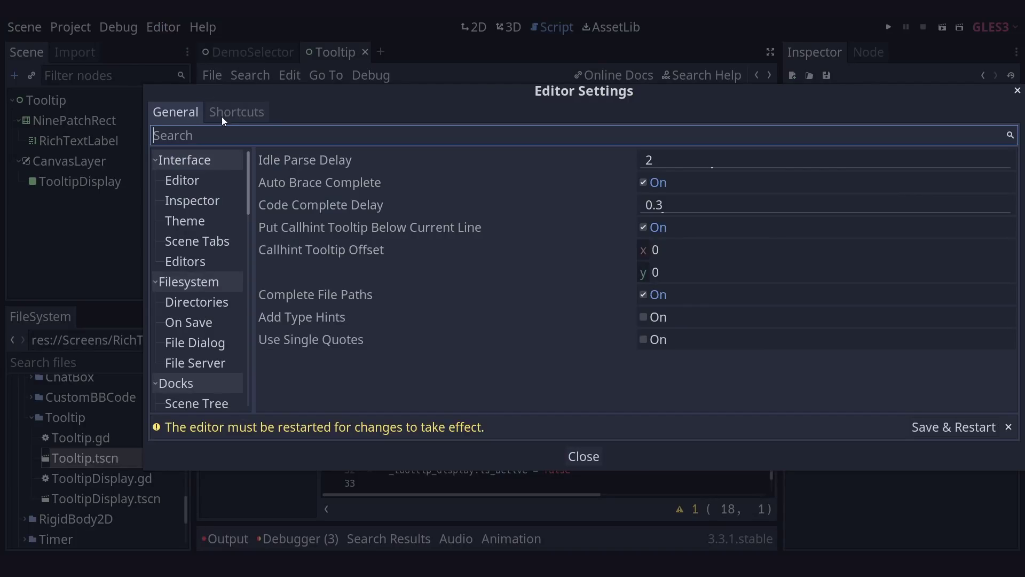
{"action": "type", "text": "add"}
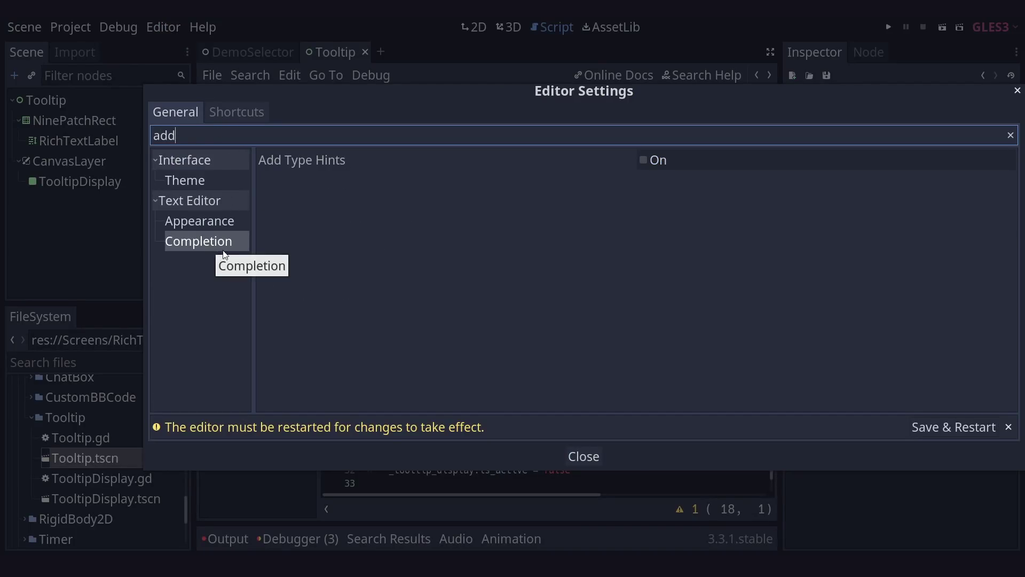
{"action": "left_click", "coordinate": [644, 160]}
{"action": "left_click", "coordinate": [587, 458]}
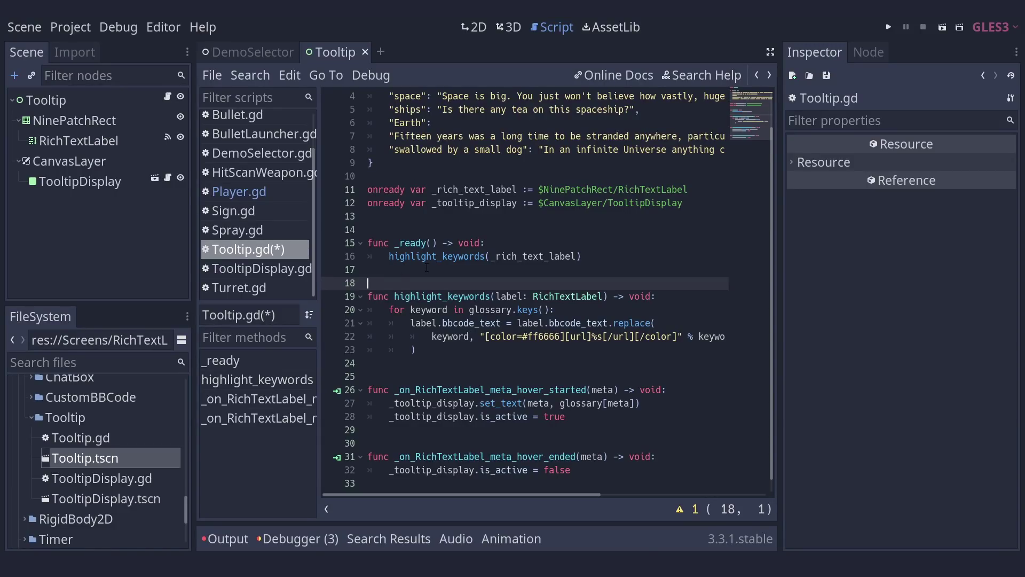
Autocomplete a typed _physics_process(delta: float) -> void function with a pass body in Tooltip.gd.
{"action": "type", "text": "func _phys"}
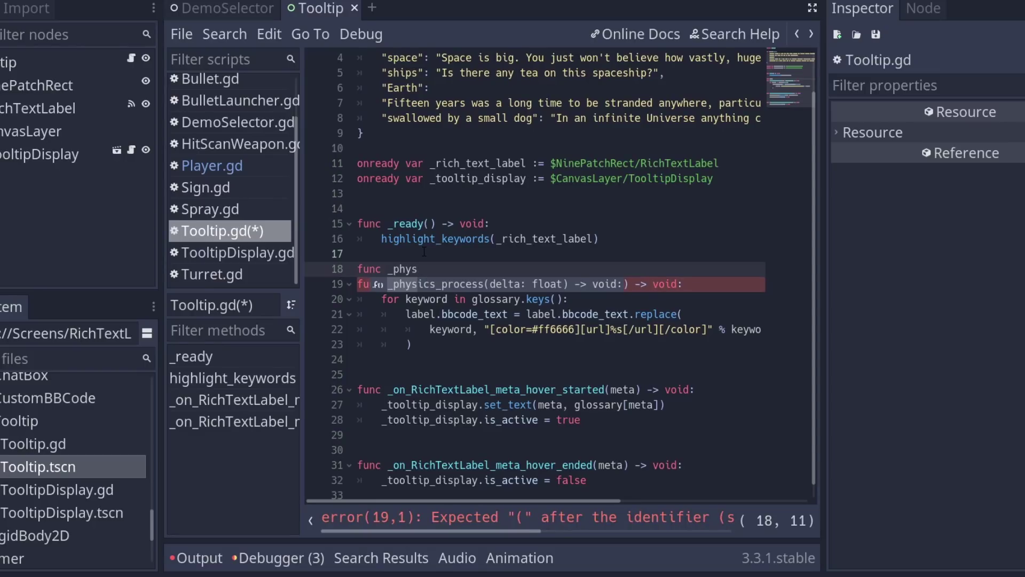
{"action": "key", "text": "Return"}
{"action": "key", "text": "Return"}
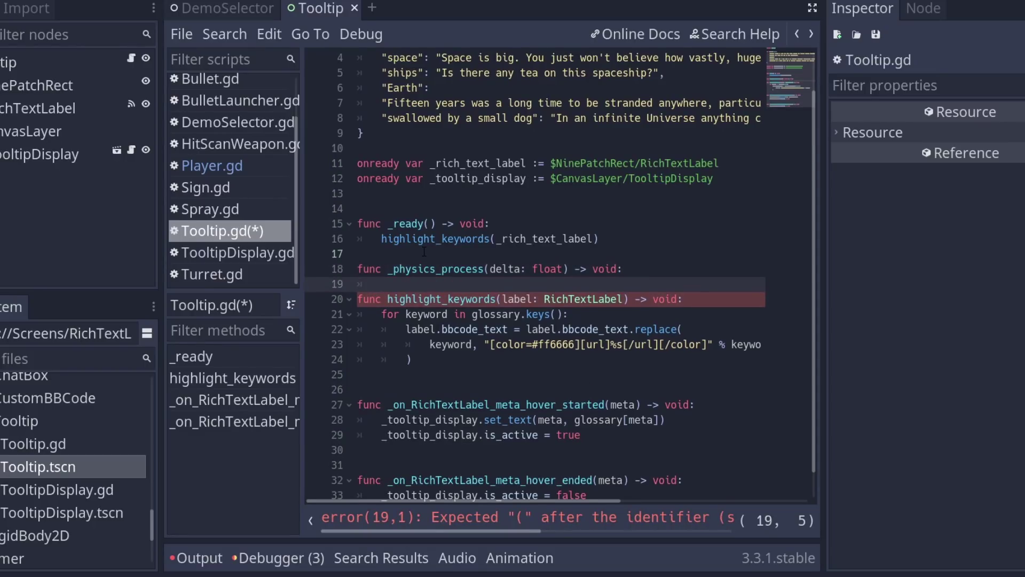
{"action": "type", "text": "pass"}
{"action": "key", "text": "Return"}
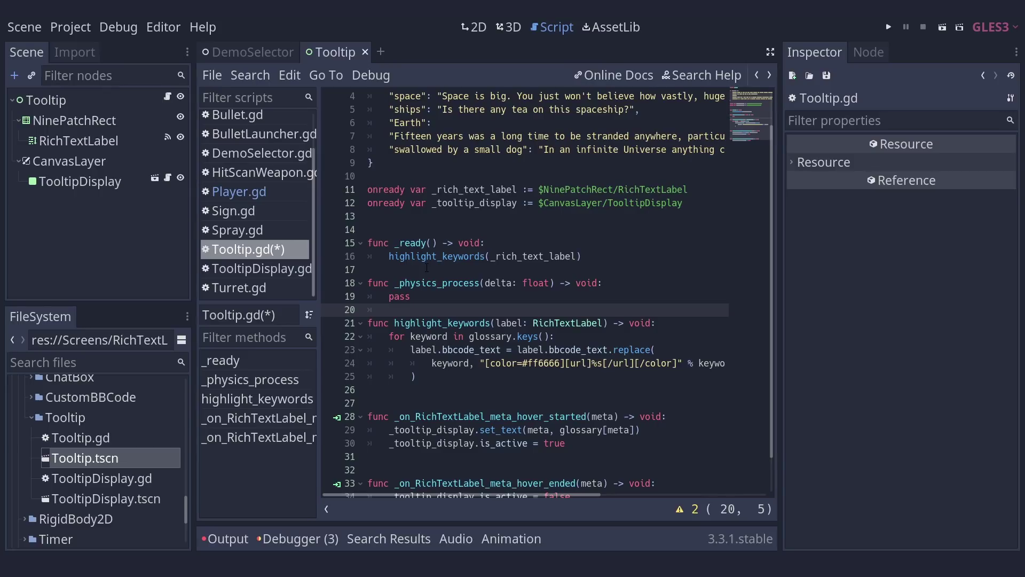
{"action": "key", "text": "ctrl+space"}
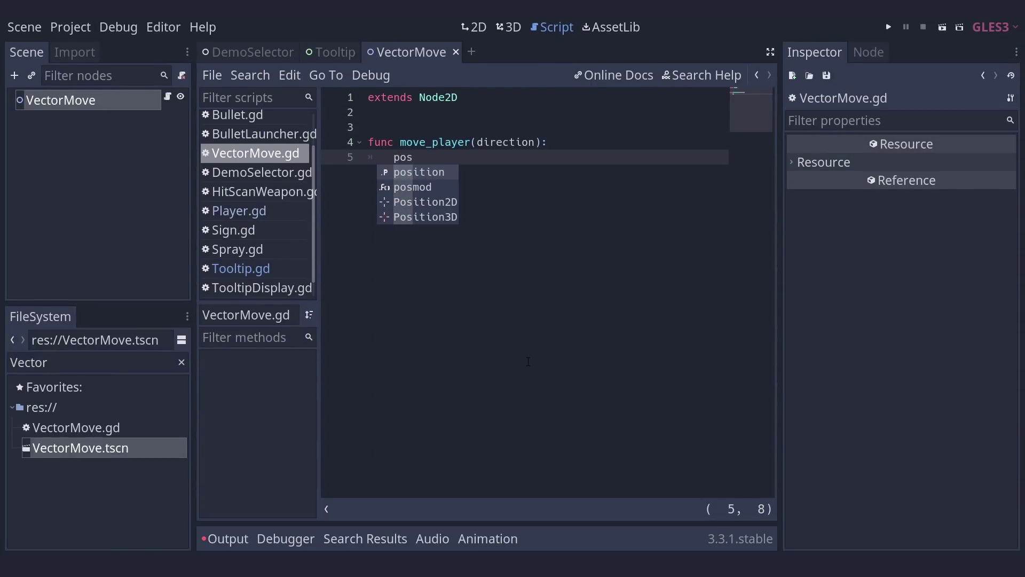
Write the line position = position + direction in move_player using autocomplete.
{"action": "key", "text": "Return"}
{"action": "type", "text": "= posi"}
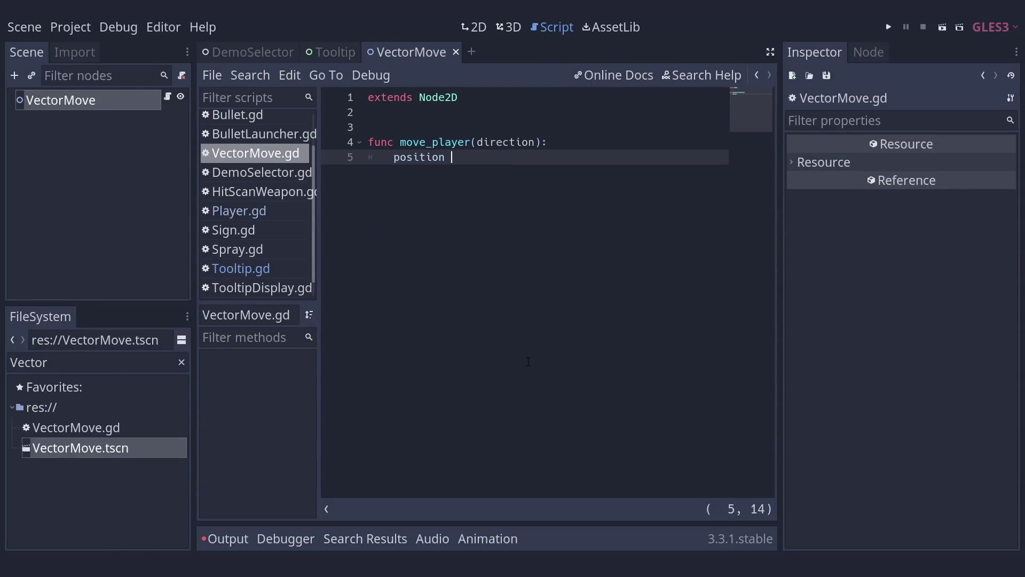
{"action": "key", "text": "Return"}
{"action": "type", "text": "+ directi"}
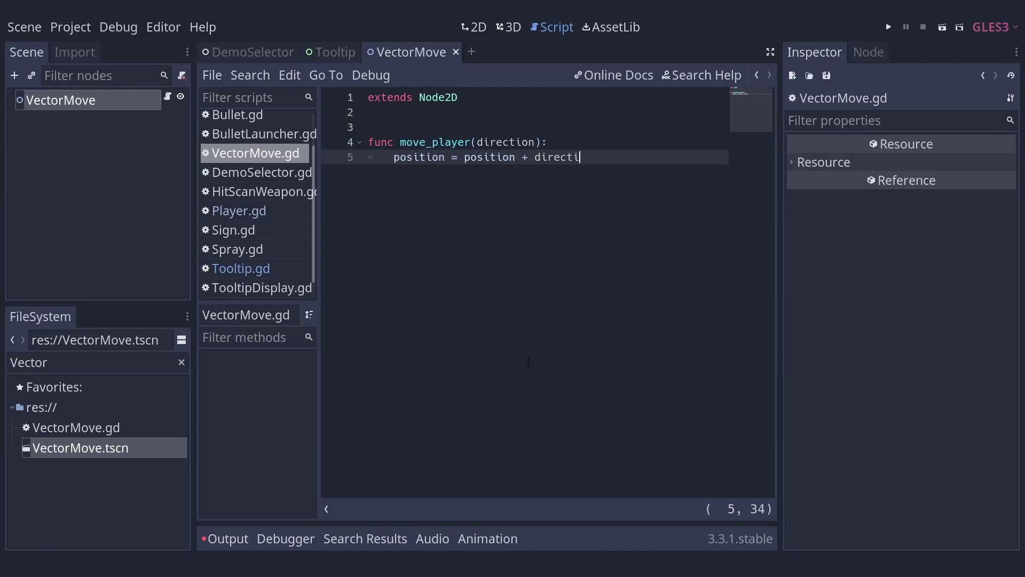
{"action": "type", "text": "on."}
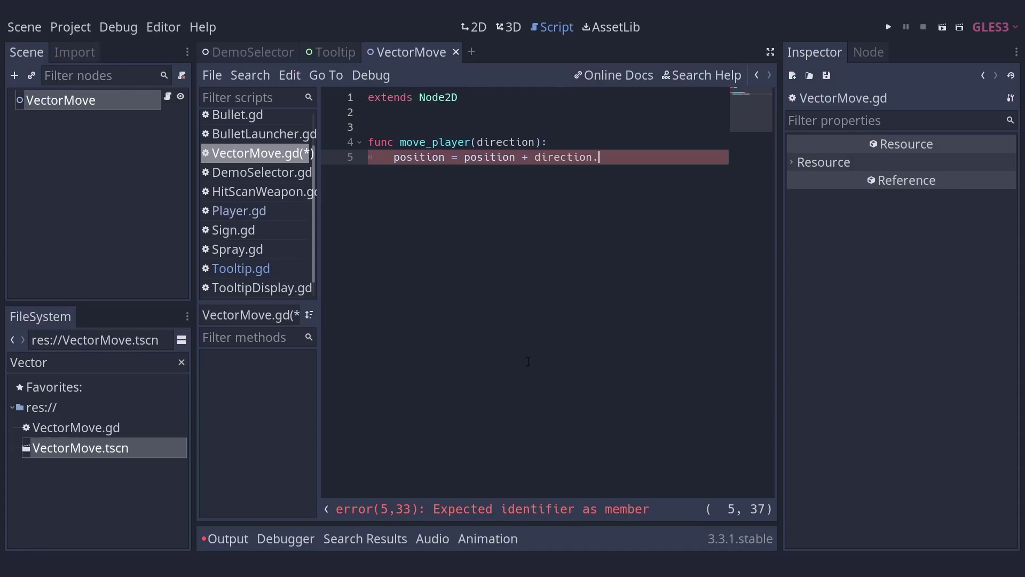
{"action": "key", "text": "BackSpace"}
Type the direction parameter as Vector2 and browse its suggested methods after 'direction.'.
{"action": "key", "text": "Left"}
{"action": "key", "text": "Left"}
{"action": "key", "text": "Left"}
{"action": "key", "text": "Left"}
{"action": "key", "text": "Left"}
{"action": "key", "text": "Left"}
{"action": "key", "text": "Left"}
{"action": "key", "text": "Left"}
{"action": "key", "text": "Up"}
{"action": "key", "text": "Left"}
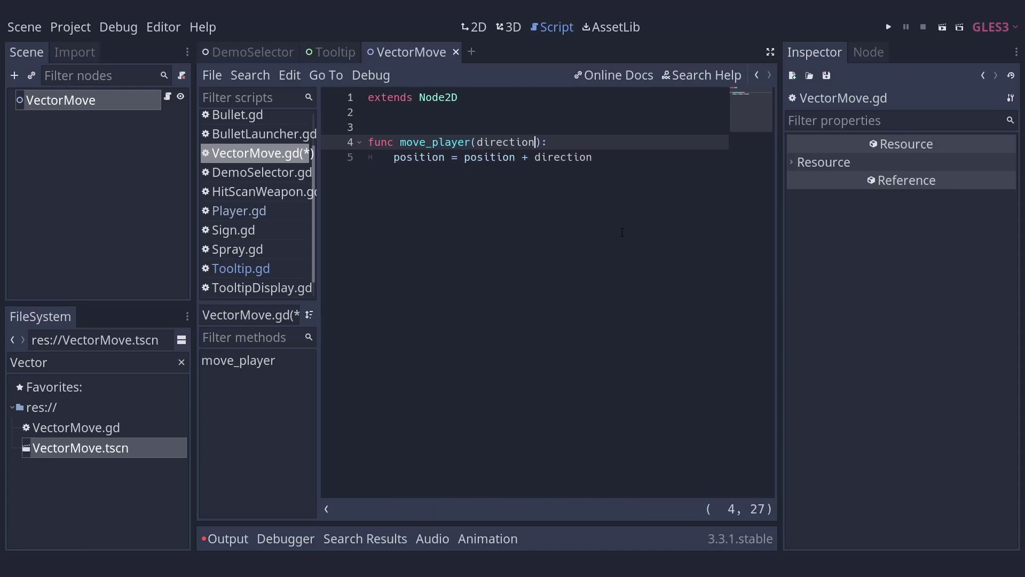
{"action": "type", "text": ": Vect"}
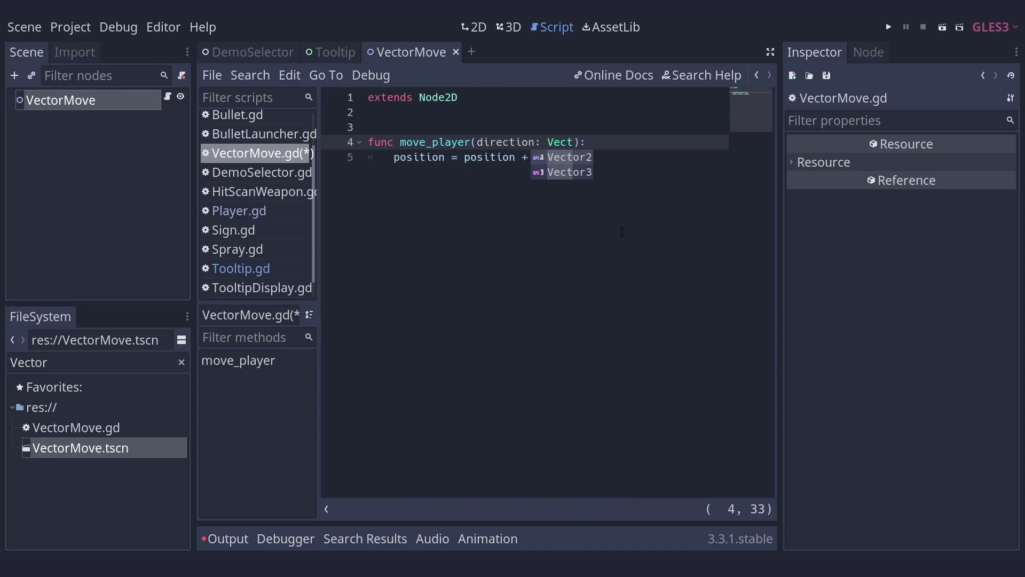
{"action": "key", "text": "Return"}
{"action": "left_click", "coordinate": [609, 153]}
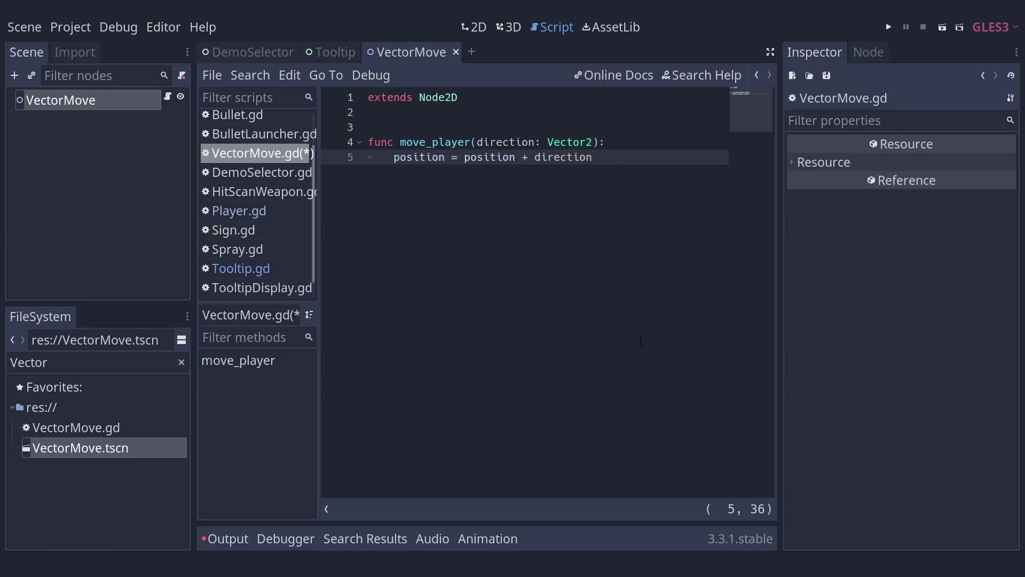
{"action": "type", "text": "."}
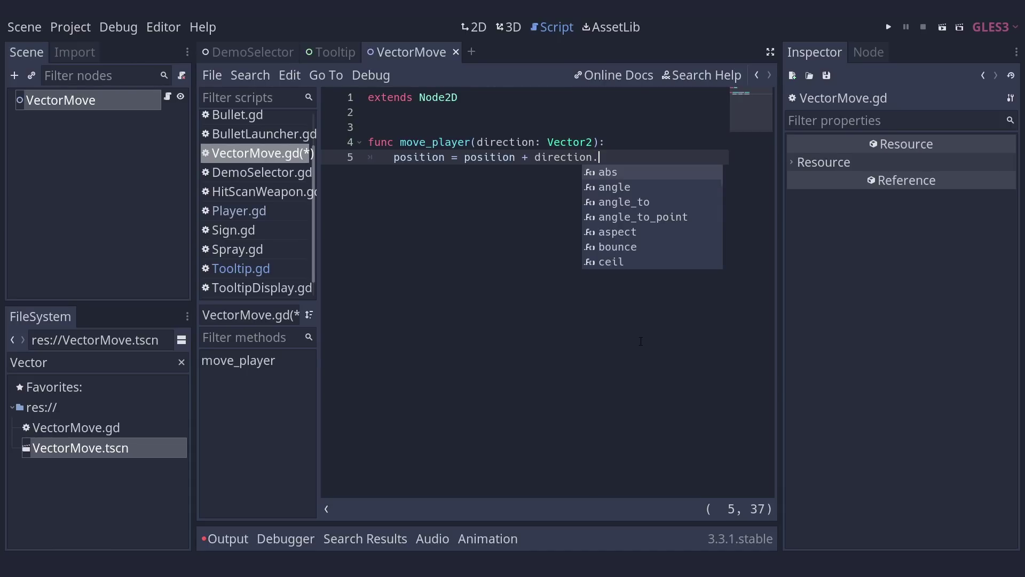
{"action": "key", "text": "Down"}
{"action": "key", "text": "Down"}
{"action": "key", "text": "Down"}
{"action": "key", "text": "Down"}
{"action": "key", "text": "Down"}
{"action": "key", "text": "Down"}
{"action": "key", "text": "Down"}
{"action": "key", "text": "Down"}
{"action": "key", "text": "Down"}
{"action": "key", "text": "Down"}
{"action": "key", "text": "Down"}
{"action": "key", "text": "Down"}
{"action": "key", "text": "Down"}
{"action": "key", "text": "Down"}
{"action": "key", "text": "Down"}
{"action": "key", "text": "Down"}
{"action": "key", "text": "Down"}
{"action": "key", "text": "Down"}
{"action": "key", "text": "Down"}
{"action": "key", "text": "Down"}
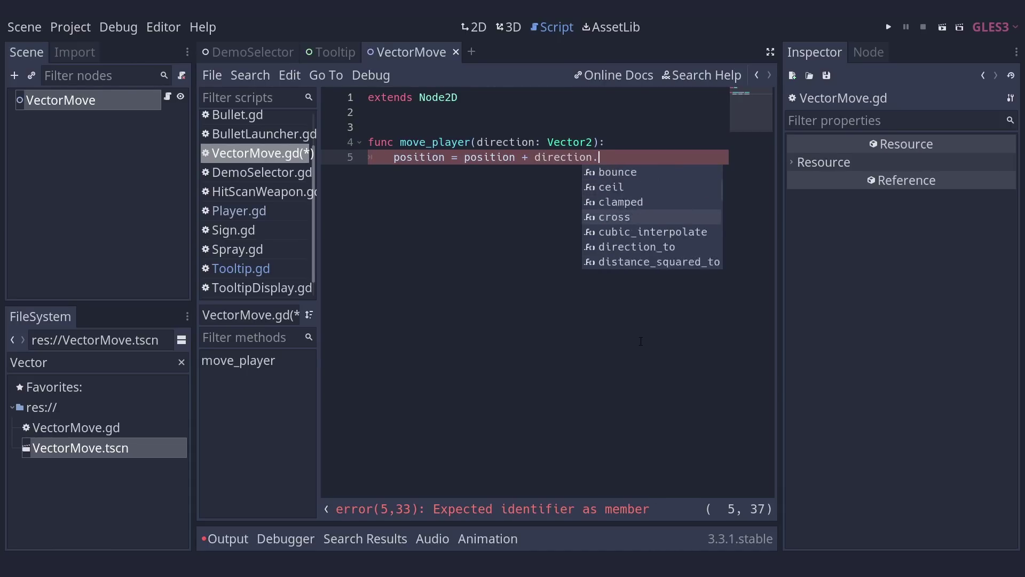
{"action": "key", "text": "Down"}
{"action": "key", "text": "Down"}
{"action": "key", "text": "Down"}
{"action": "key", "text": "Down"}
{"action": "key", "text": "Down"}
{"action": "key", "text": "Down"}
{"action": "key", "text": "Down"}
{"action": "key", "text": "Down"}
{"action": "key", "text": "Down"}
{"action": "key", "text": "Down"}
{"action": "key", "text": "Down"}
{"action": "key", "text": "Down"}
{"action": "key", "text": "Down"}
{"action": "key", "text": "Down"}
{"action": "key", "text": "Down"}
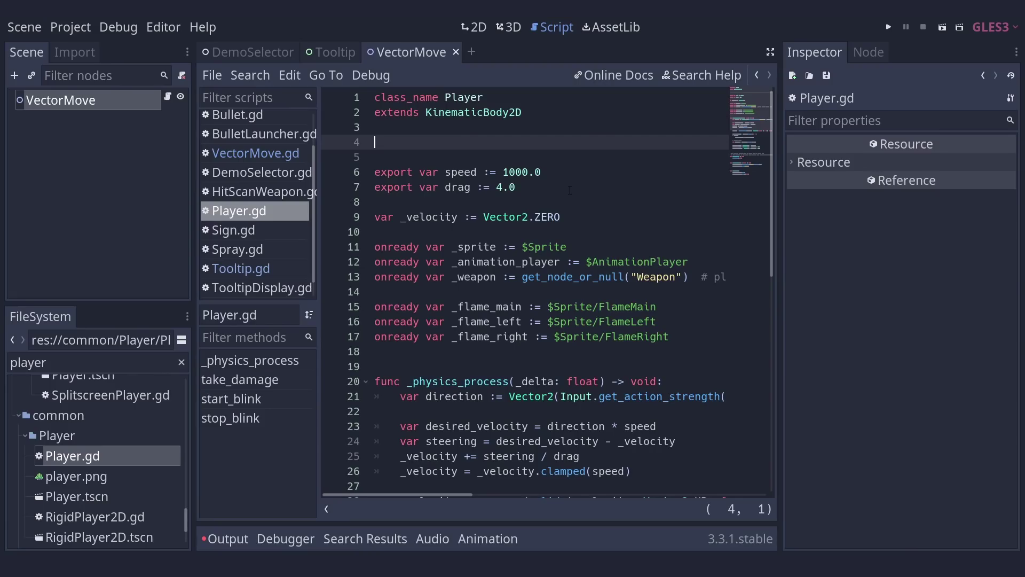
Type 'Player.' on line 4 of Player.gd and browse the suggested Player members.
{"action": "type", "text": "Player."}
{"action": "key", "text": "Up"}
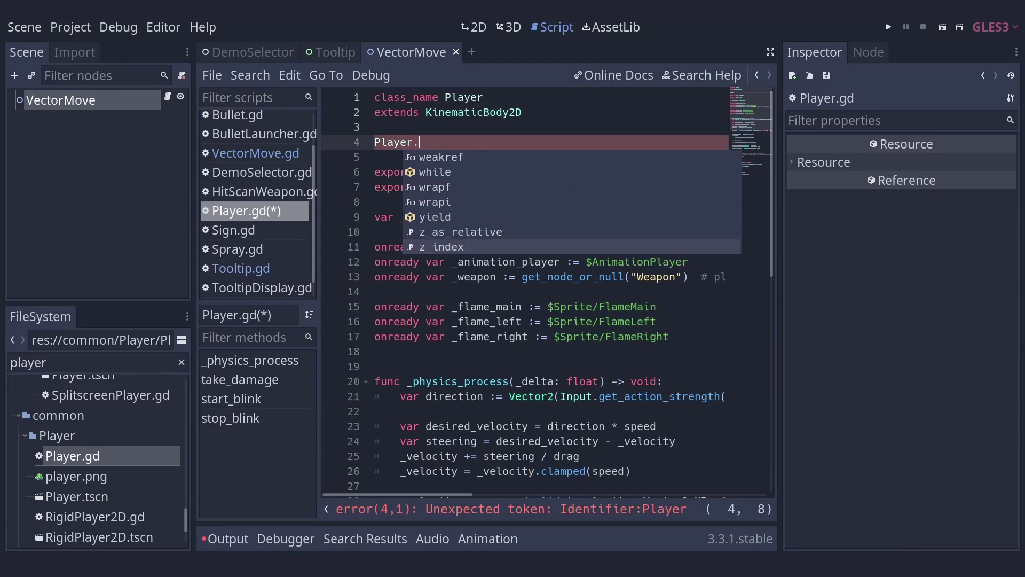
{"action": "key", "text": "Up"}
{"action": "key", "text": "Up"}
{"action": "key", "text": "Up"}
{"action": "key", "text": "Up"}
{"action": "key", "text": "Up"}
{"action": "key", "text": "Up"}
{"action": "key", "text": "Up"}
{"action": "key", "text": "Up"}
{"action": "key", "text": "Up"}
{"action": "key", "text": "Up"}
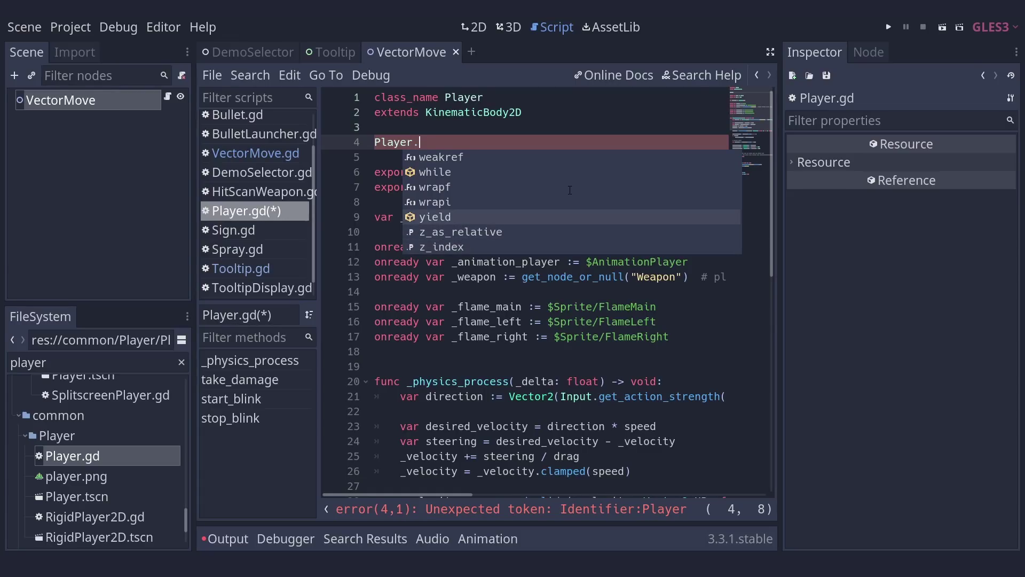
{"action": "key", "text": "Up"}
{"action": "key", "text": "Up"}
{"action": "key", "text": "Up"}
{"action": "key", "text": "Up"}
{"action": "key", "text": "Up"}
{"action": "key", "text": "Up"}
{"action": "key", "text": "Up"}
{"action": "key", "text": "Up"}
{"action": "key", "text": "Up"}
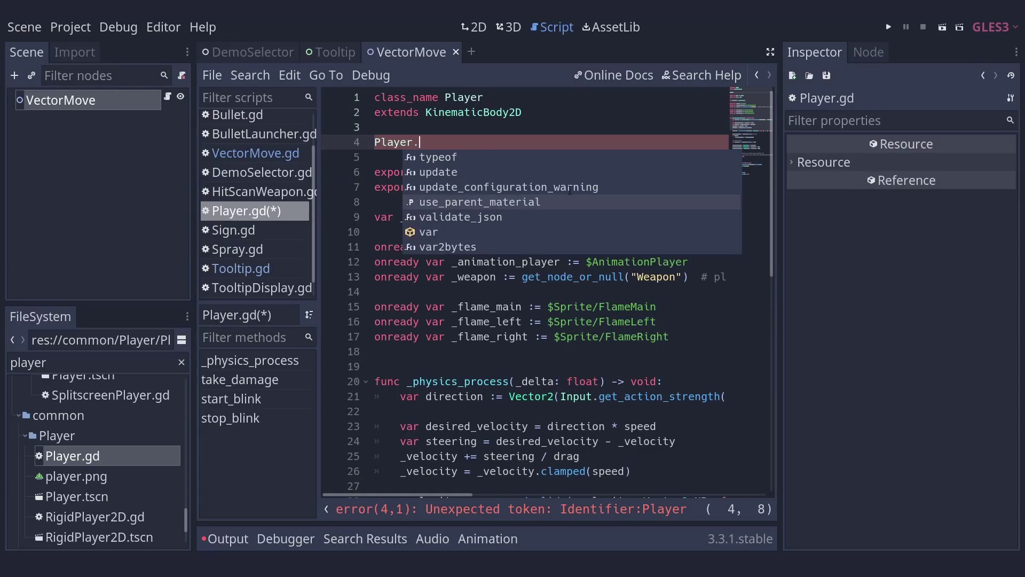
{"action": "key", "text": "Up"}
{"action": "key", "text": "Up"}
{"action": "key", "text": "Up"}
{"action": "key", "text": "Up"}
{"action": "key", "text": "Up"}
{"action": "key", "text": "Up"}
{"action": "key", "text": "Up"}
{"action": "key", "text": "Up"}
{"action": "key", "text": "Up"}
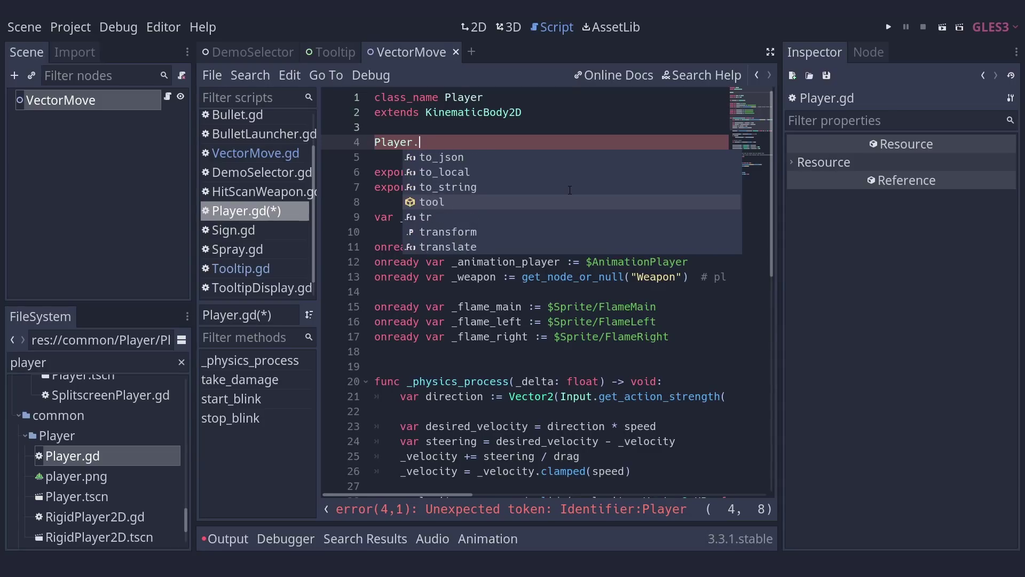
{"action": "key", "text": "Up"}
{"action": "key", "text": "Up"}
{"action": "key", "text": "Up"}
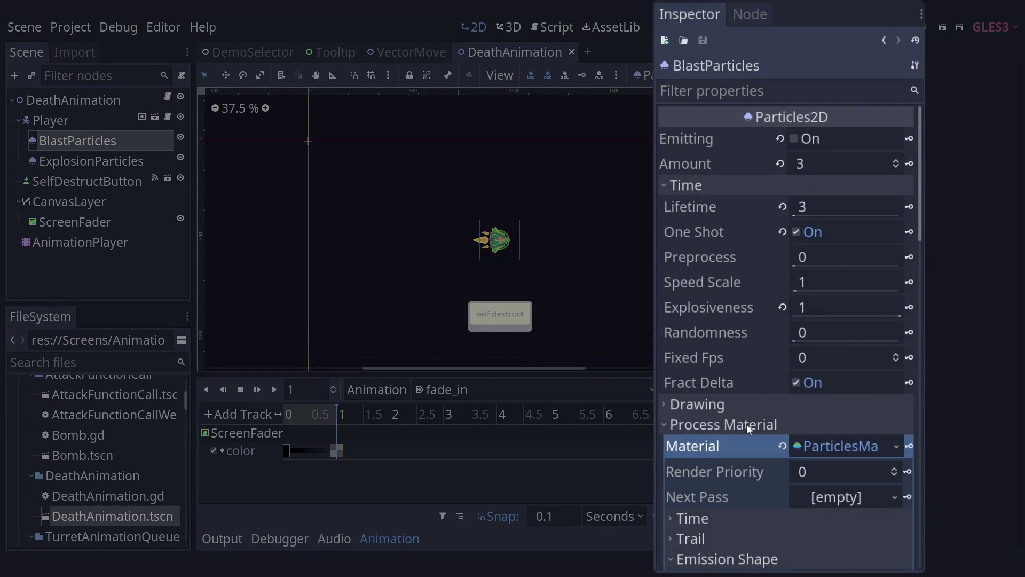
{"action": "scroll", "coordinate": [746, 424], "scroll_direction": "down", "scroll_amount": 10}
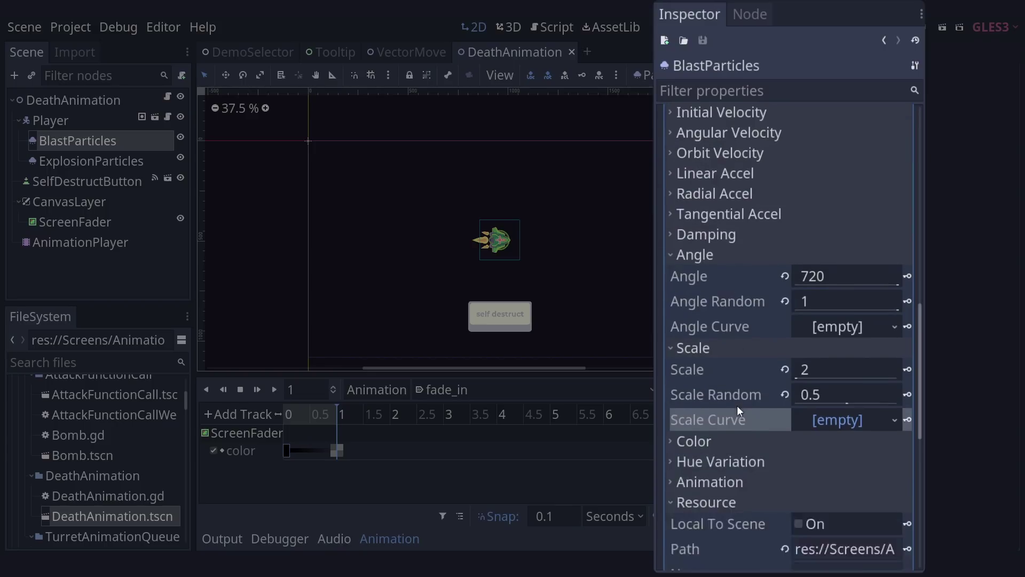
{"action": "scroll", "coordinate": [764, 395], "scroll_direction": "down", "scroll_amount": 3}
{"action": "left_click", "coordinate": [832, 362]}
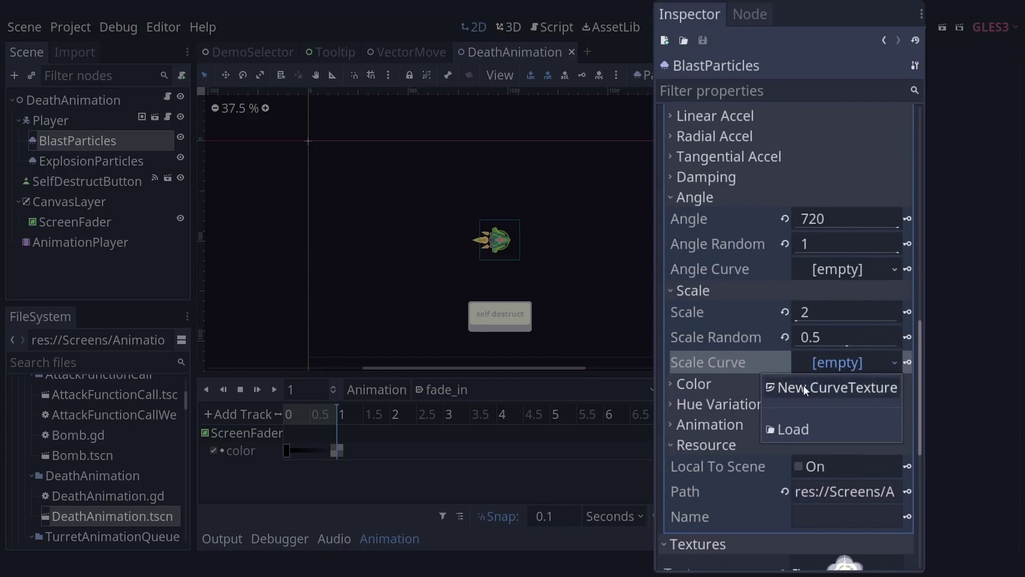
{"action": "left_click", "coordinate": [805, 385]}
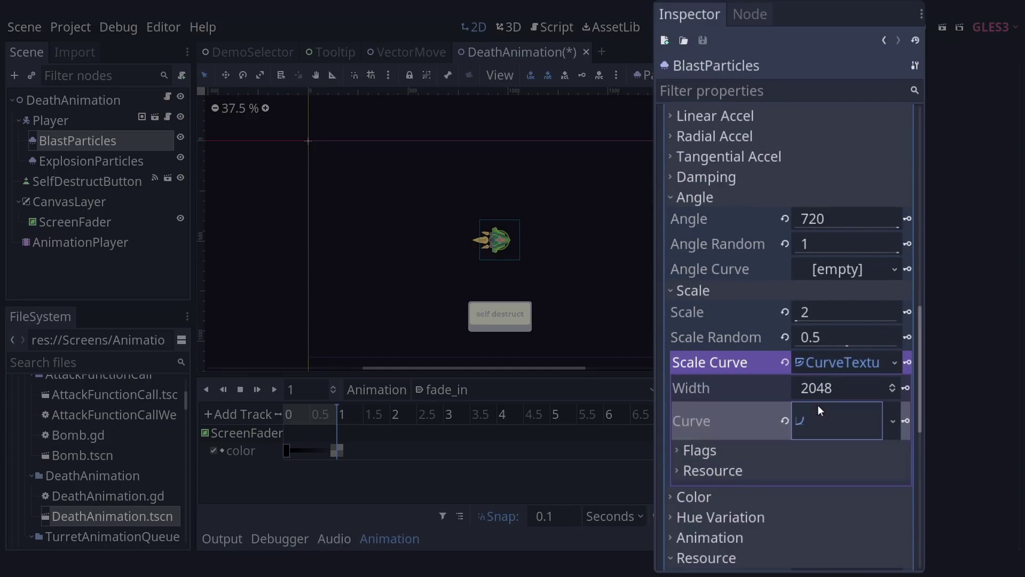
{"action": "left_click", "coordinate": [818, 408]}
{"action": "right_click", "coordinate": [710, 365]}
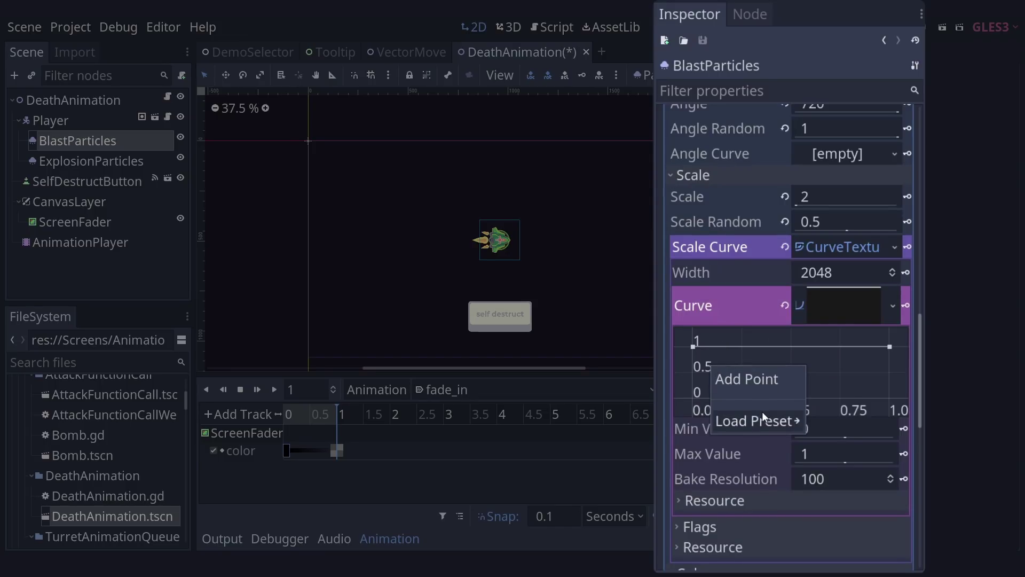
{"action": "mouse_move", "coordinate": [762, 413]}
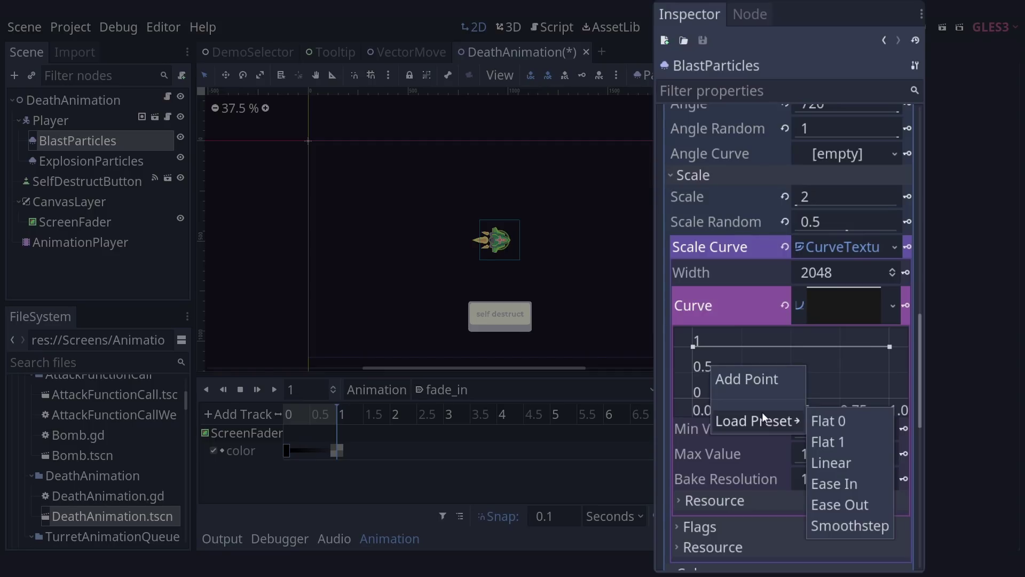
{"action": "left_click", "coordinate": [829, 505]}
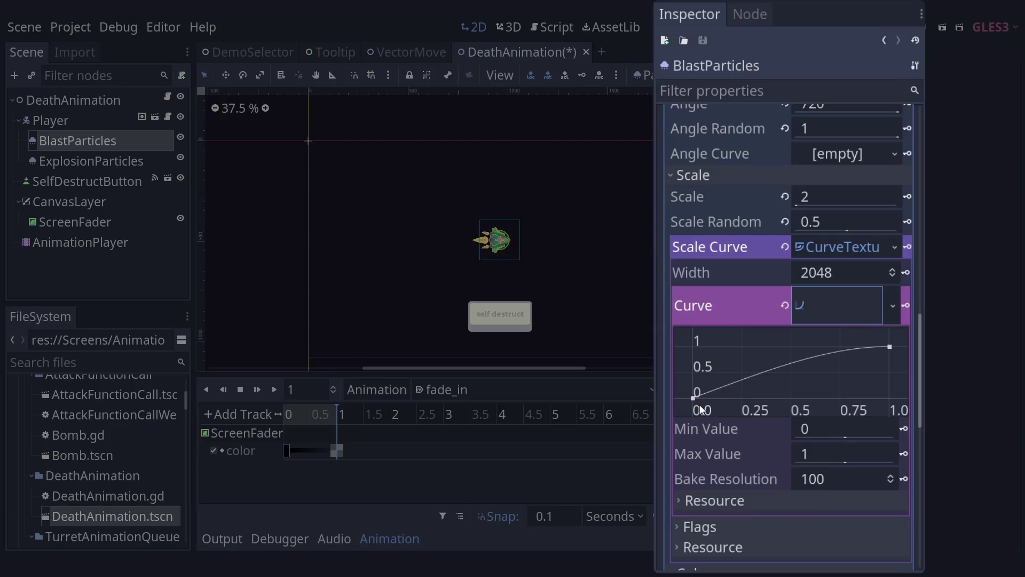
{"action": "left_click_drag", "start_coordinate": [694, 399], "coordinate": [674, 370]}
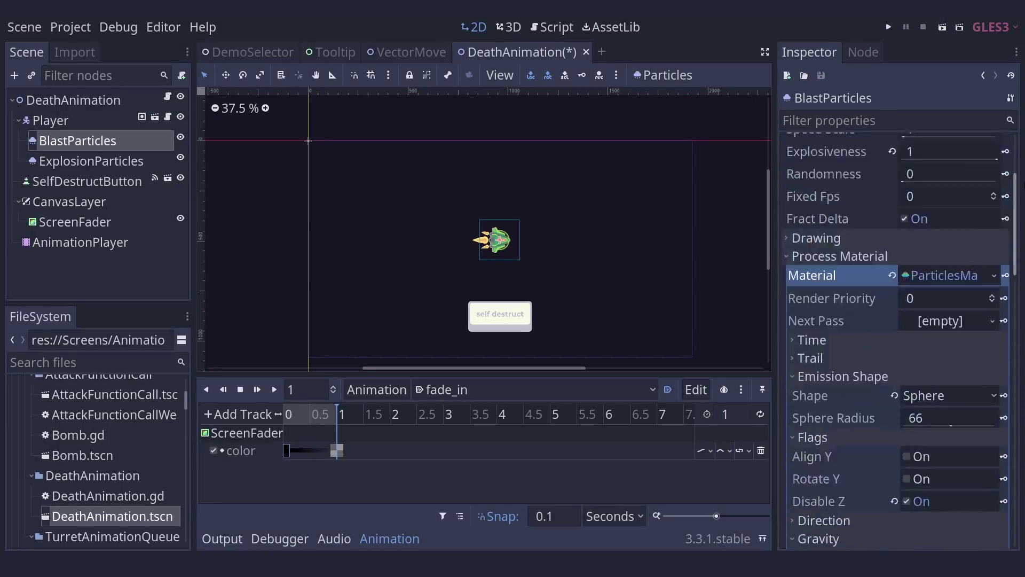
{"action": "scroll", "coordinate": [914, 165], "scroll_direction": "up", "scroll_amount": 3}
Fire the BlastParticles one-shot burst, then select the first ScreenFader color keyframe.
{"action": "left_click", "coordinate": [904, 164]}
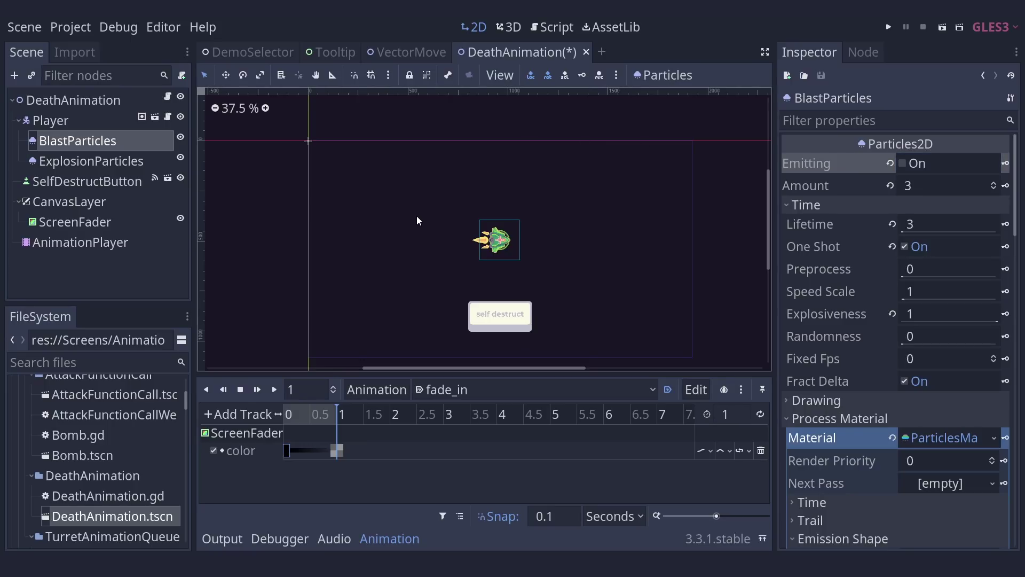
{"action": "left_click", "coordinate": [287, 452]}
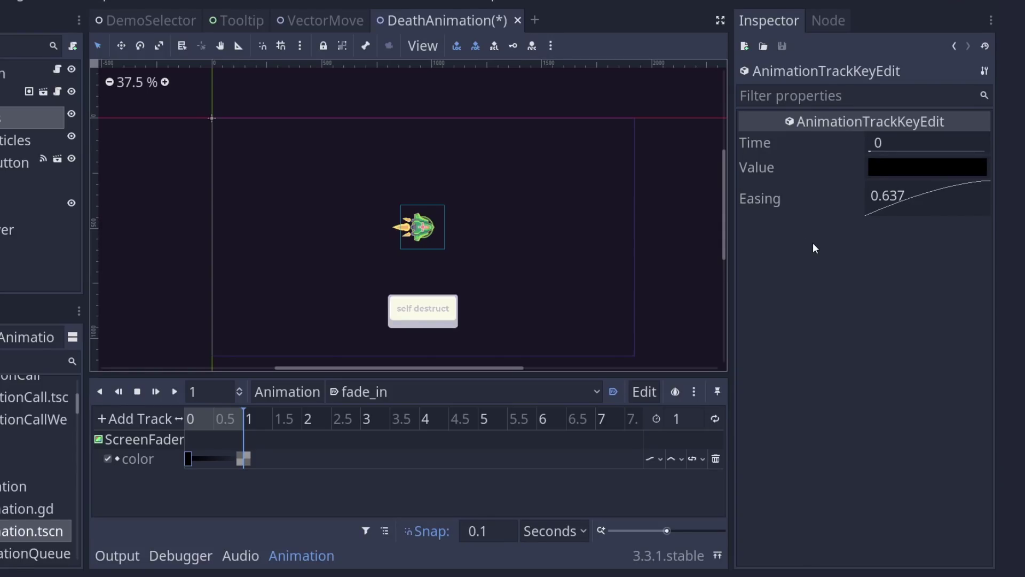
Set the keyframe's easing to 3, then apply the In-Out preset (-2.00).
{"action": "mouse_move", "coordinate": [900, 198]}
{"action": "left_mouse_down"}
{"action": "mouse_move", "coordinate": [888, 174]}
{"action": "mouse_move", "coordinate": [908, 205]}
{"action": "left_mouse_up"}
{"action": "double_click", "coordinate": [908, 206]}
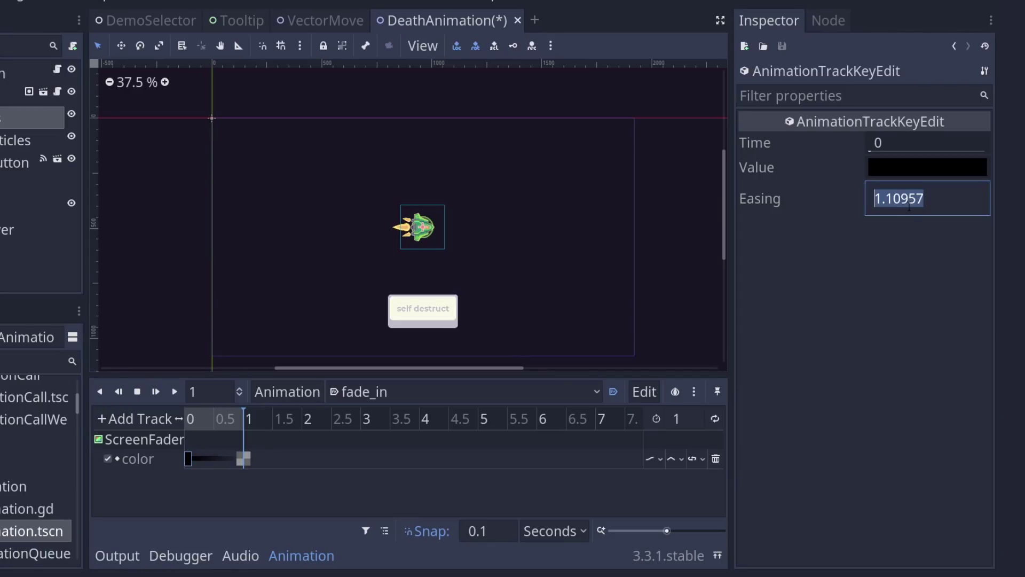
{"action": "type", "text": "3"}
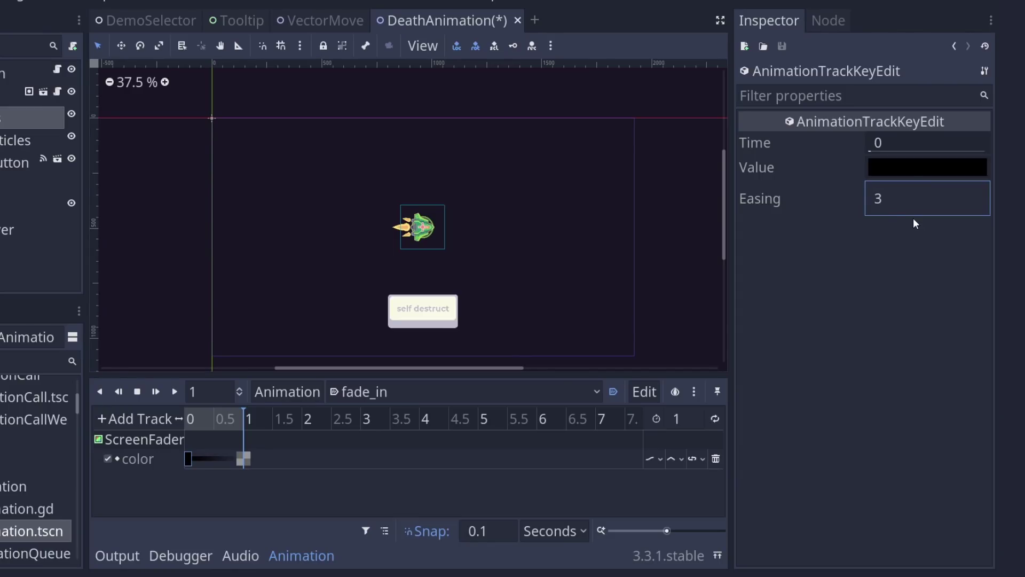
{"action": "key", "text": "Return"}
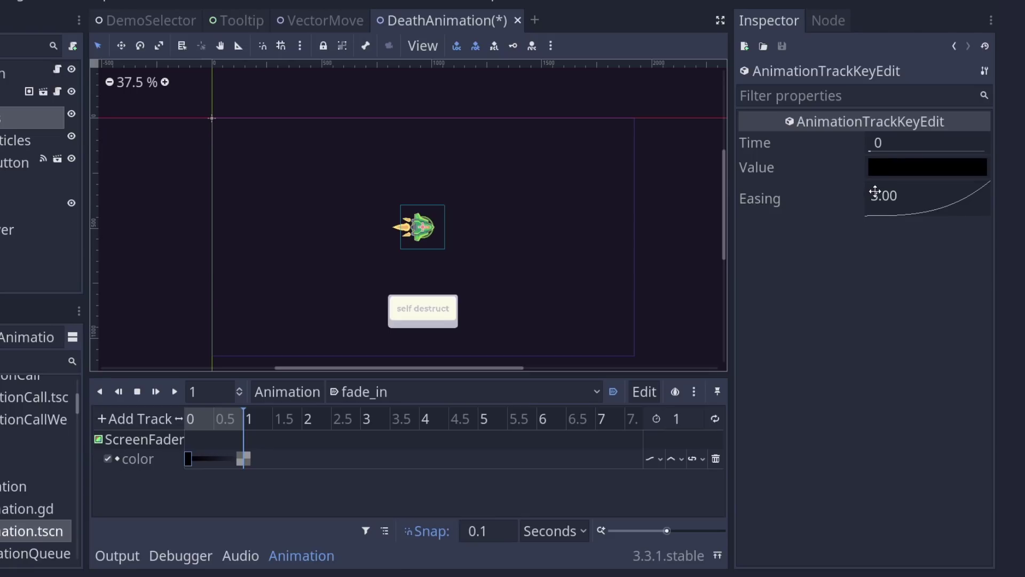
{"action": "right_click", "coordinate": [875, 190]}
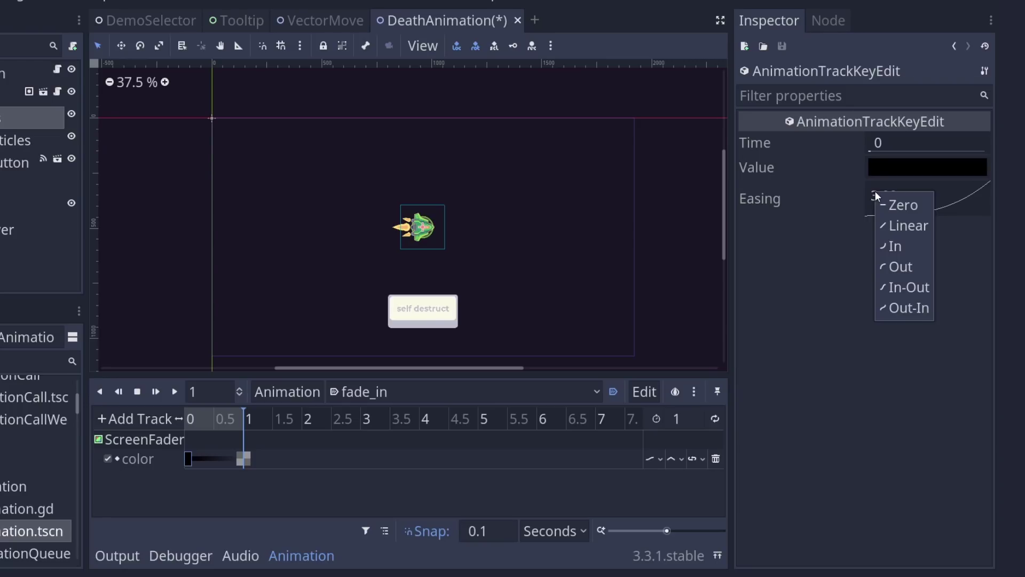
{"action": "left_click", "coordinate": [896, 284]}
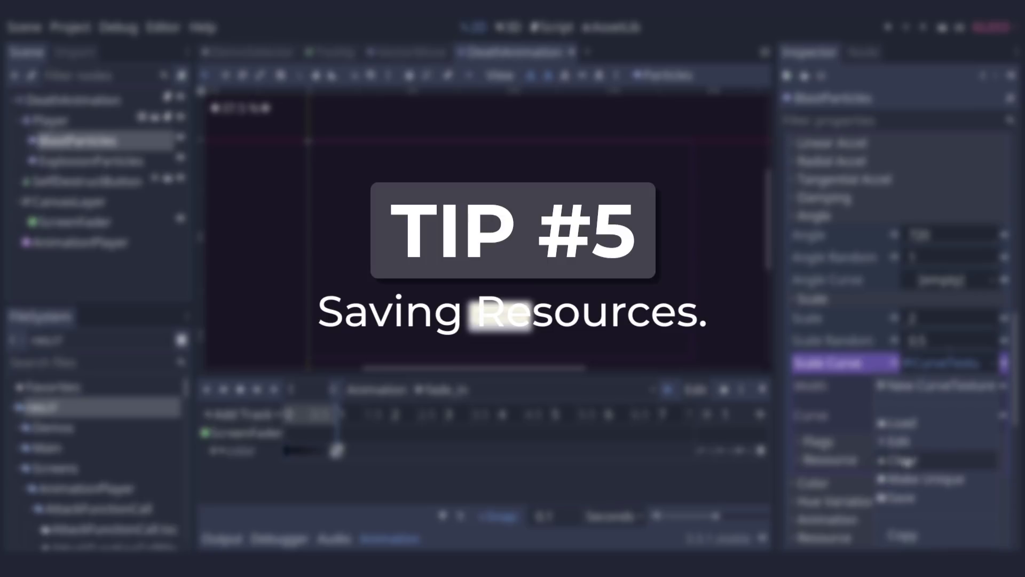
Begin saving the curve resource and go up two folders in Save Resource As.
{"action": "left_click", "coordinate": [903, 497]}
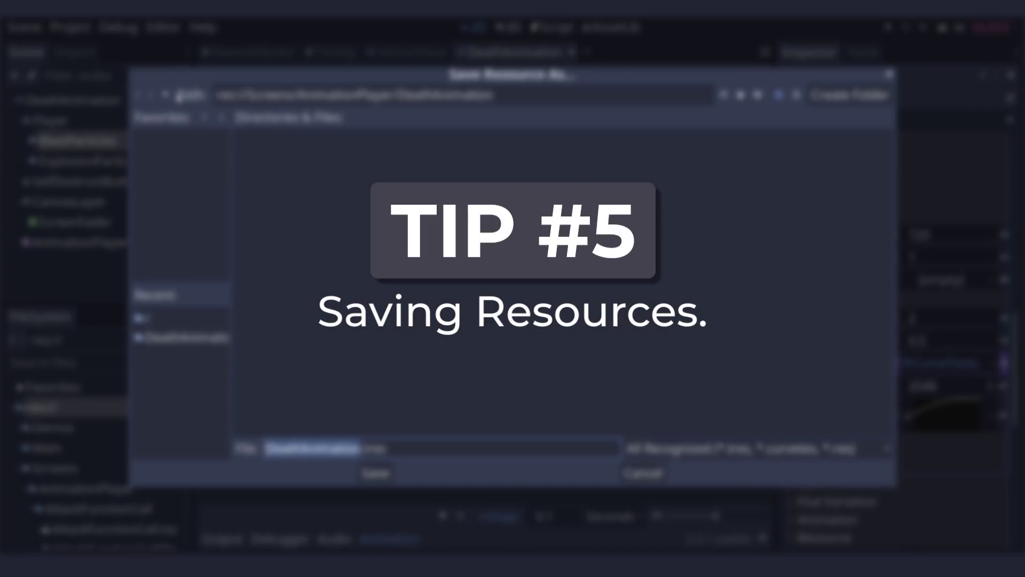
{"action": "left_click", "coordinate": [167, 96]}
{"action": "left_click", "coordinate": [167, 96]}
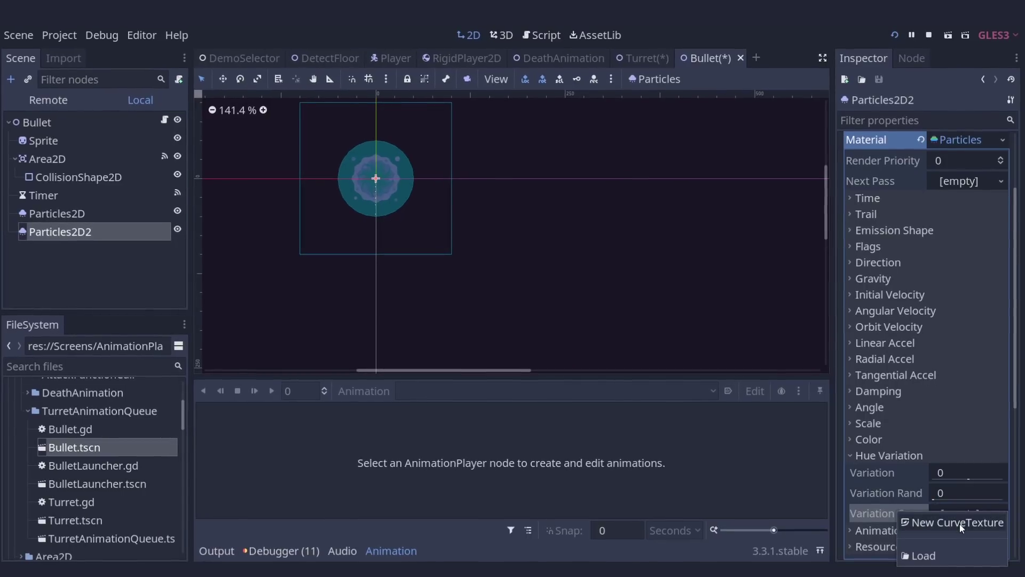
Give the hue Variation Curve a new CurveTexture using the Smoothstep preset.
{"action": "left_click", "coordinate": [960, 524]}
{"action": "left_click", "coordinate": [965, 403]}
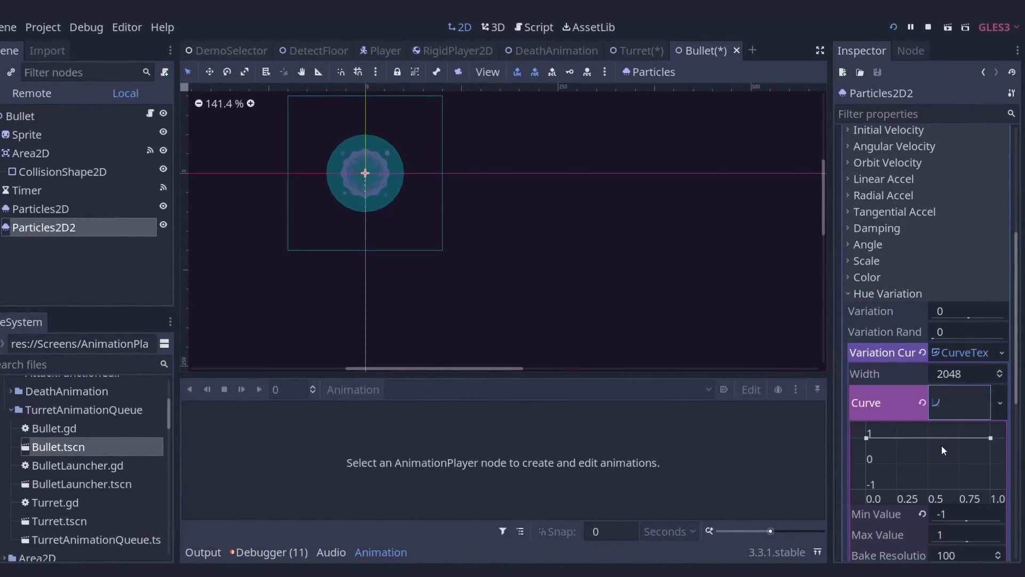
{"action": "right_click", "coordinate": [960, 444]}
{"action": "mouse_move", "coordinate": [956, 446]}
{"action": "left_click", "coordinate": [906, 530]}
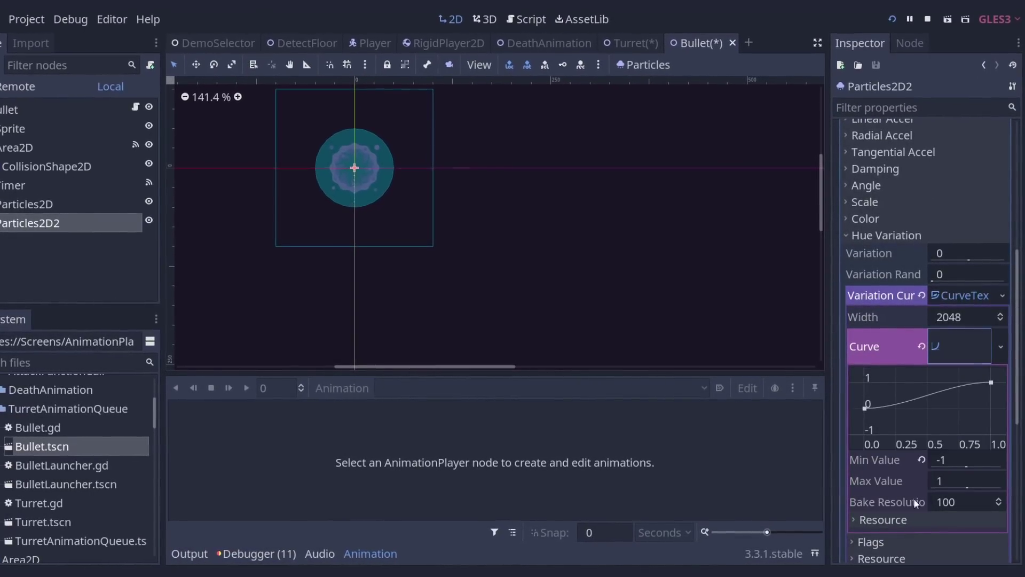
Give the Scale Curve a new CurveTexture using the Ease Out preset.
{"action": "left_click", "coordinate": [873, 214]}
{"action": "left_click", "coordinate": [872, 210]}
{"action": "left_click", "coordinate": [868, 199]}
{"action": "left_click", "coordinate": [970, 257]}
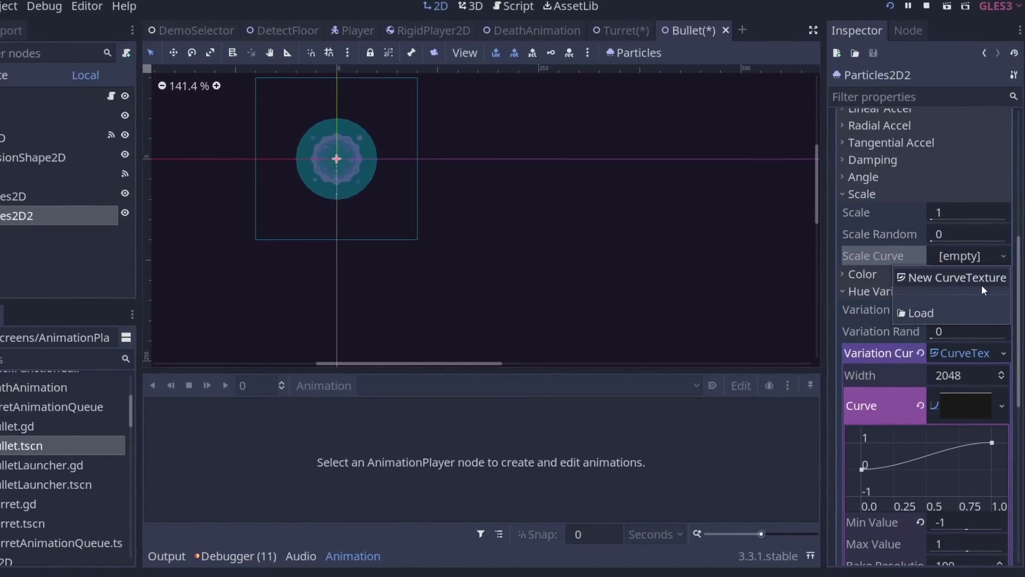
{"action": "left_click", "coordinate": [908, 276]}
{"action": "left_click", "coordinate": [966, 309]}
{"action": "right_click", "coordinate": [942, 374]}
{"action": "mouse_move", "coordinate": [978, 419]}
{"action": "left_click", "coordinate": [896, 489]}
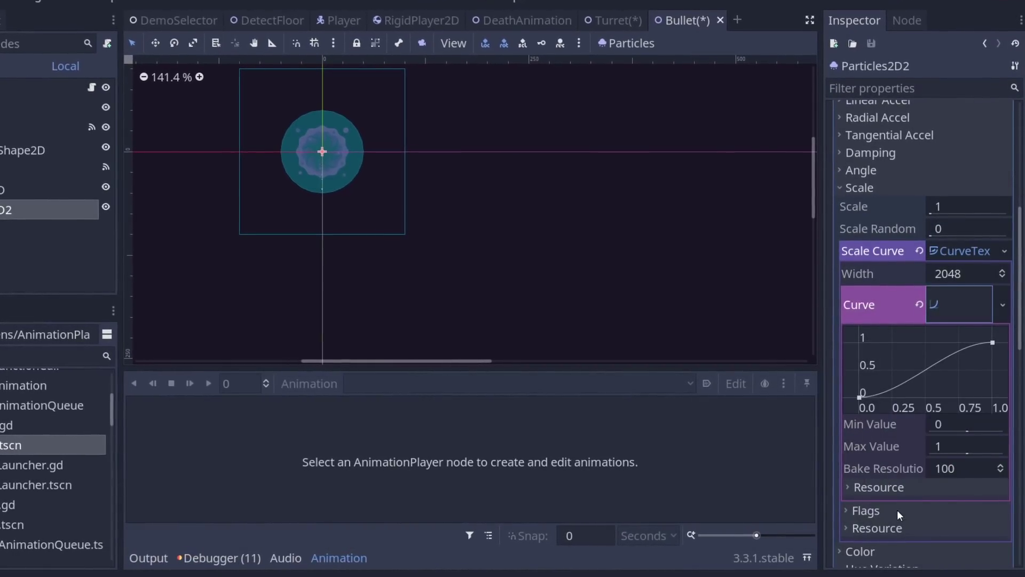
{"action": "left_click", "coordinate": [871, 166]}
{"action": "left_click", "coordinate": [960, 227]}
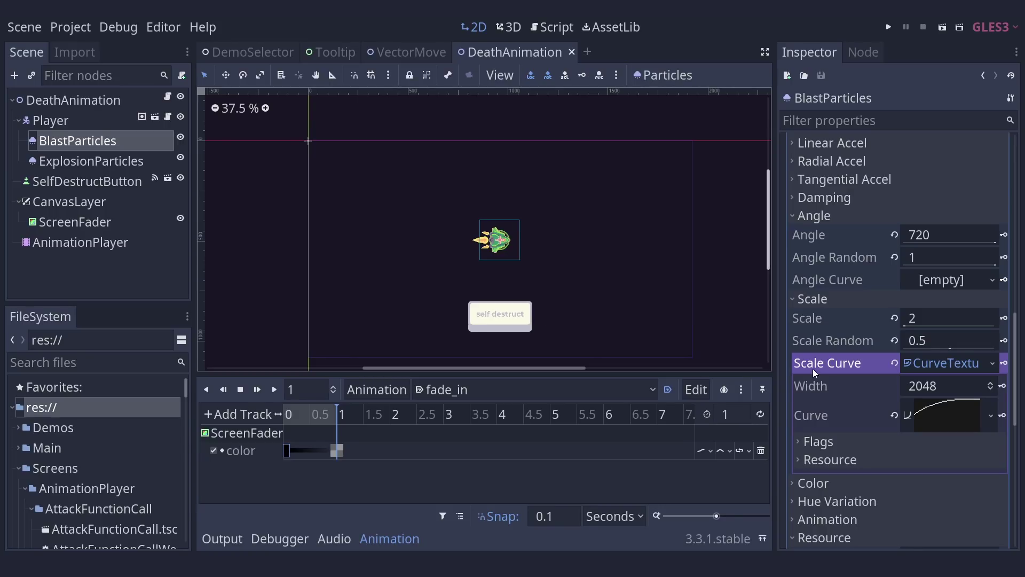
Save the BlastParticles Scale Curve as EaseOut.tres in the res:// root folder.
{"action": "left_click", "coordinate": [992, 366]}
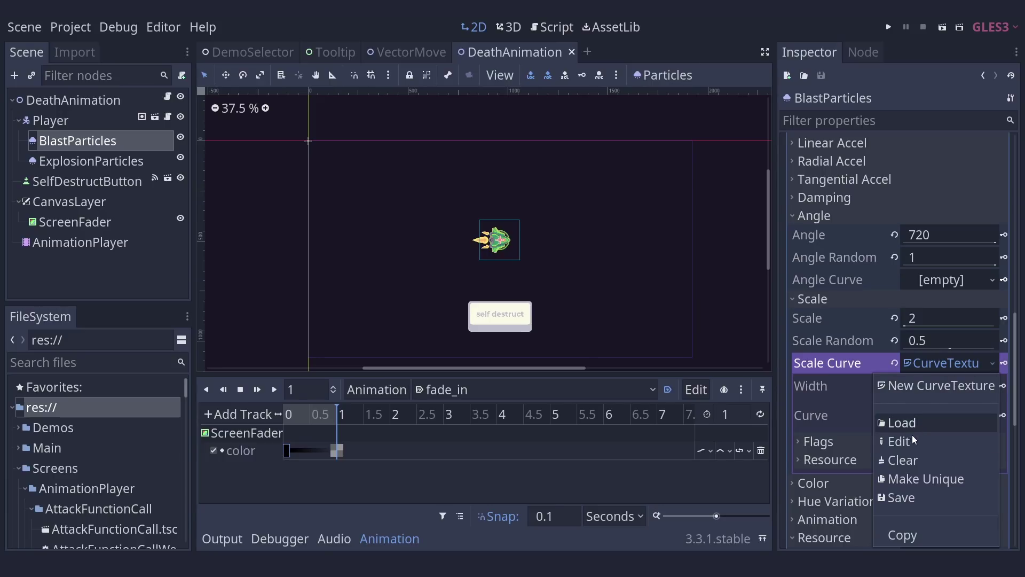
{"action": "left_click", "coordinate": [907, 496]}
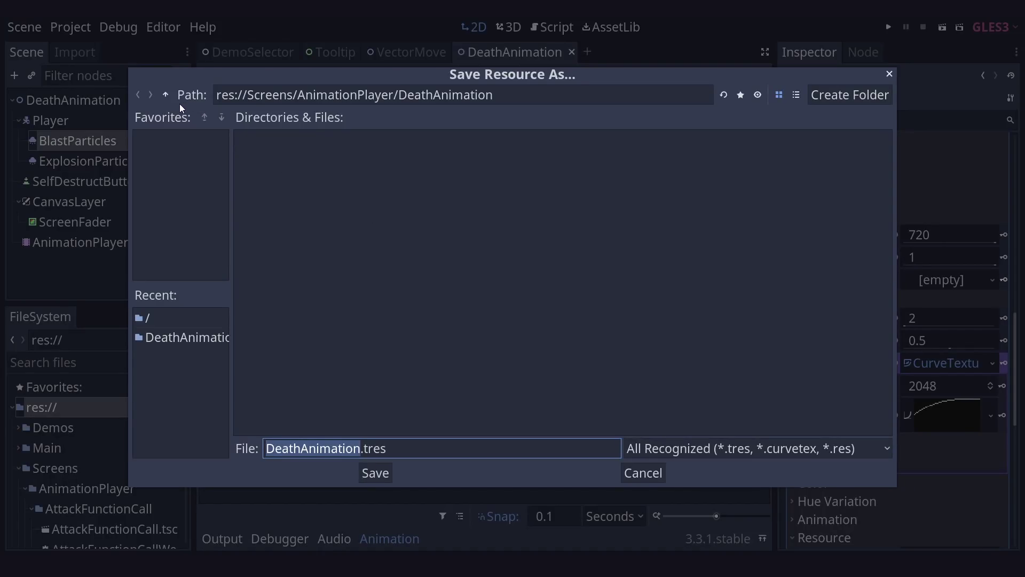
{"action": "left_click", "coordinate": [167, 95]}
{"action": "left_click", "coordinate": [167, 96]}
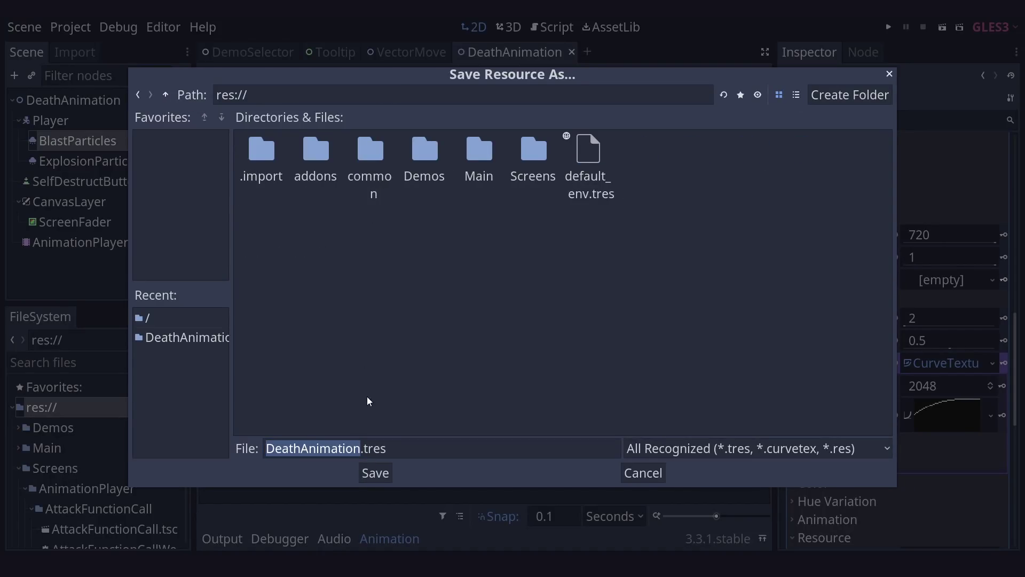
{"action": "left_click", "coordinate": [348, 448]}
{"action": "key", "text": "shift+Left"}
{"action": "key", "text": "shift+Left"}
{"action": "key", "text": "shift+Left"}
{"action": "key", "text": "shift+Left"}
{"action": "key", "text": "shift+Left"}
{"action": "key", "text": "shift+Left"}
{"action": "key", "text": "shift+Left"}
{"action": "key", "text": "shift+Left"}
{"action": "key", "text": "shift+Left"}
{"action": "key", "text": "shift+Left"}
{"action": "key", "text": "shift+Left"}
{"action": "key", "text": "shift+Left"}
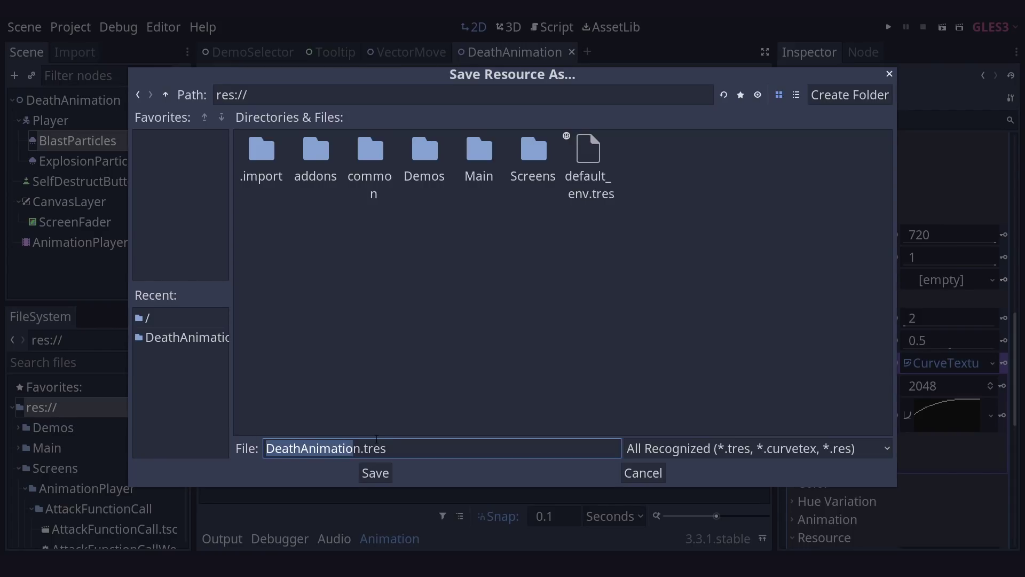
{"action": "key", "text": "Delete"}
{"action": "key", "text": "Delete"}
{"action": "type", "text": "EaseOut"}
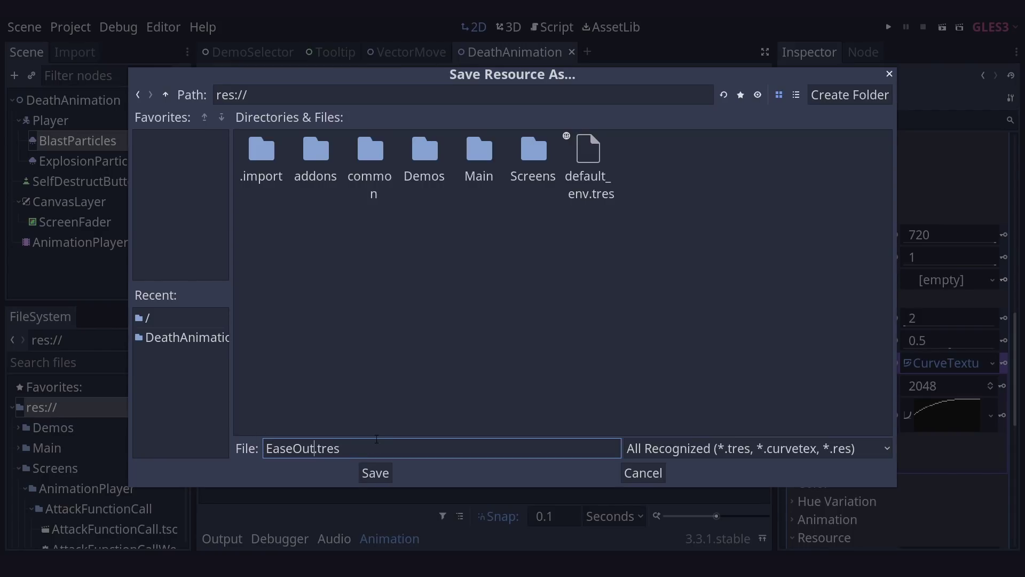
{"action": "key", "text": "Return"}
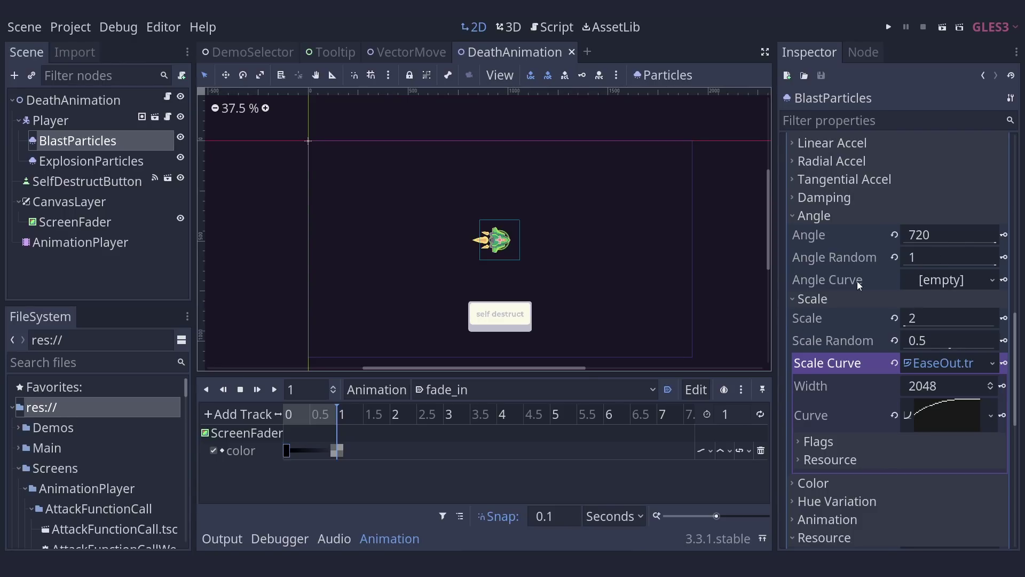
Load EaseOut.tres into the Angle Curve, then make that curve unique.
{"action": "left_click", "coordinate": [991, 279]}
{"action": "left_click", "coordinate": [924, 337]}
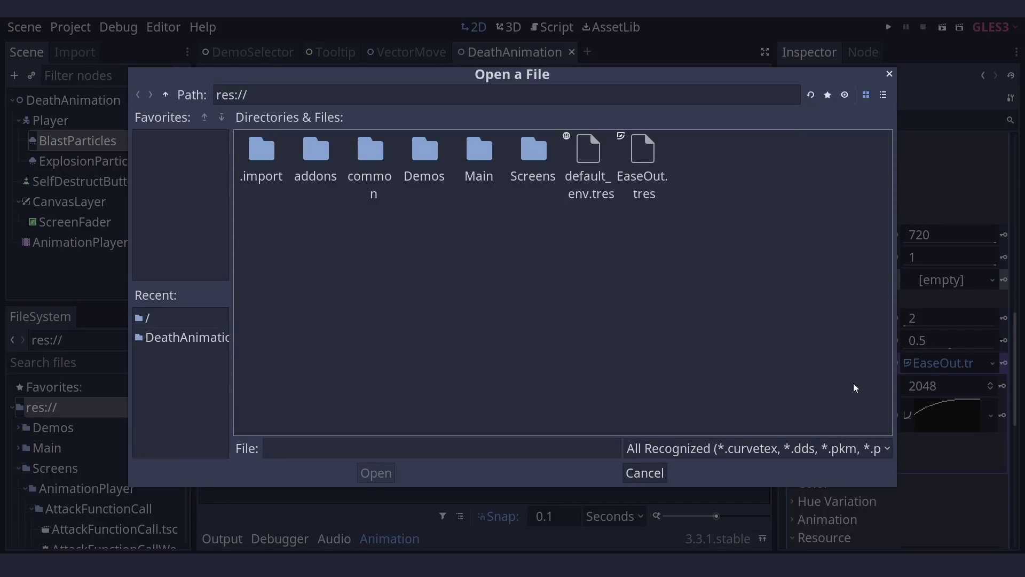
{"action": "double_click", "coordinate": [640, 155]}
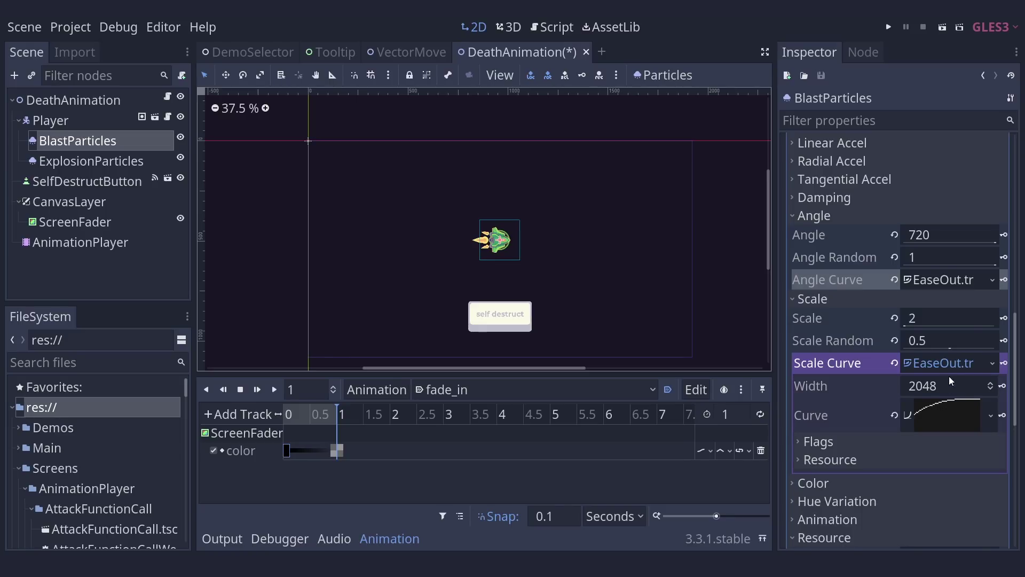
{"action": "left_click", "coordinate": [992, 280]}
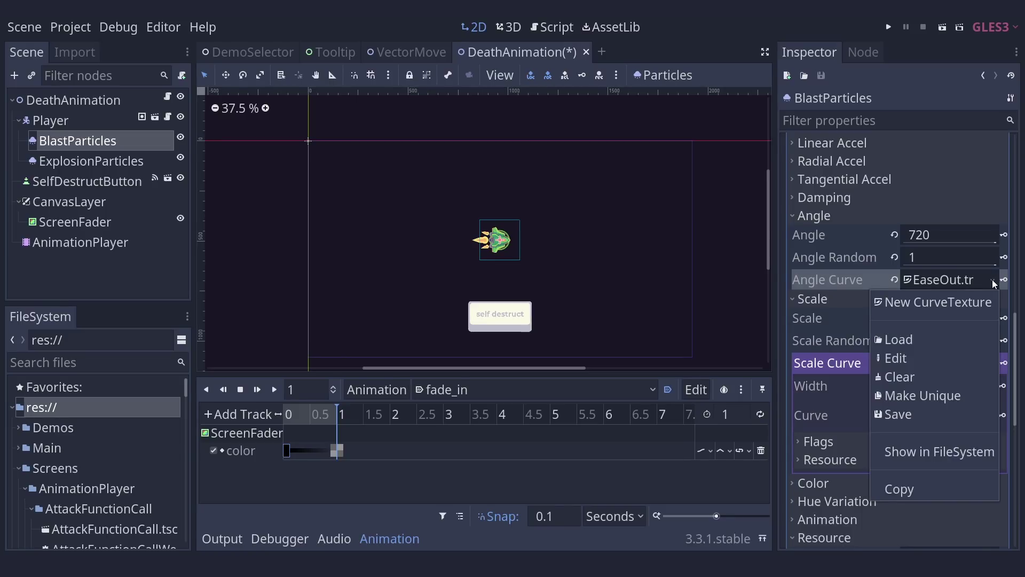
{"action": "left_click", "coordinate": [941, 395]}
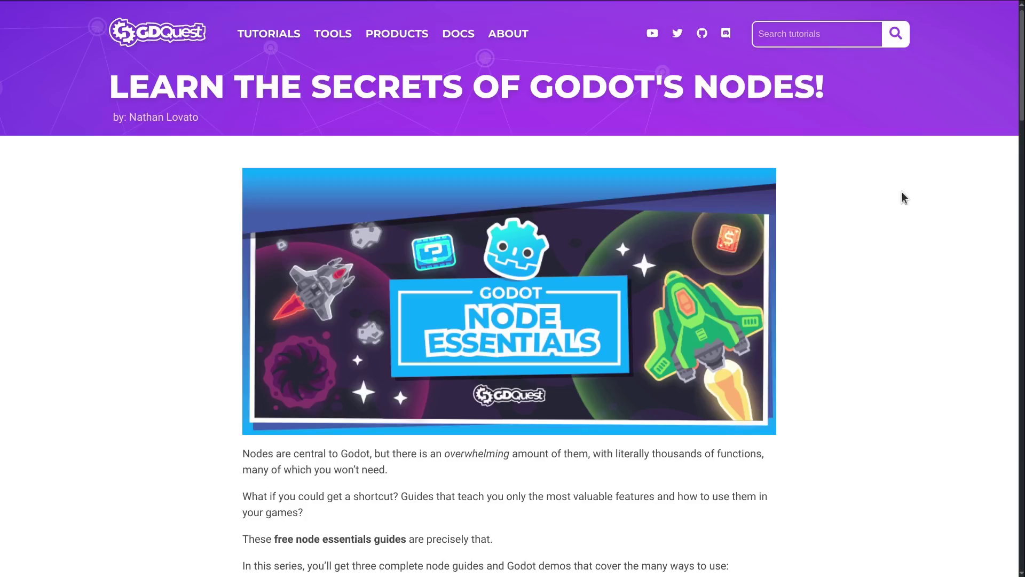
Scroll the GDQuest Node Essentials page down to the GET THE FREE NODE GUIDES offer.
{"action": "scroll", "coordinate": [902, 193], "scroll_direction": "down", "scroll_amount": 8}
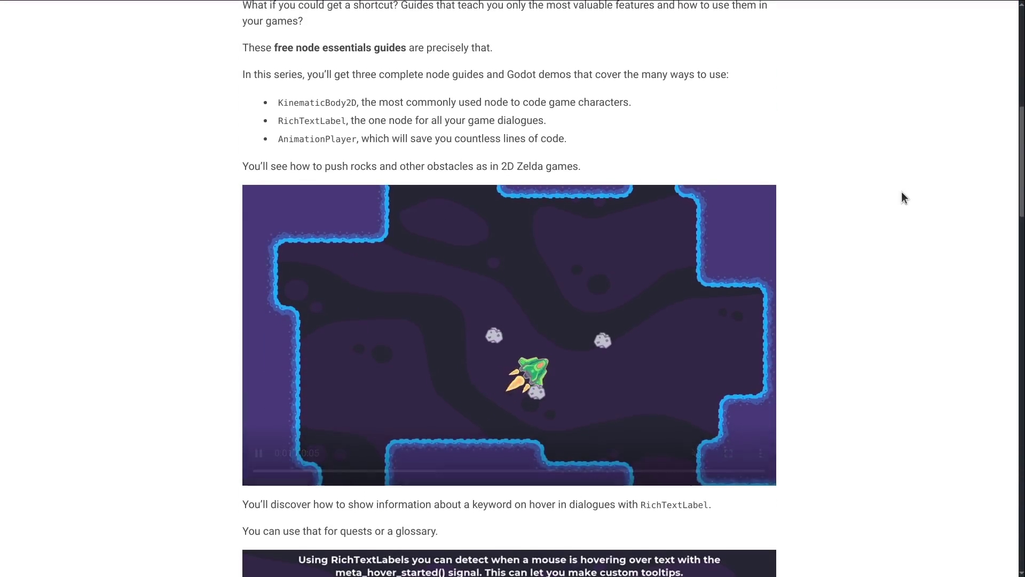
{"action": "scroll", "coordinate": [901, 192], "scroll_direction": "down", "scroll_amount": 1}
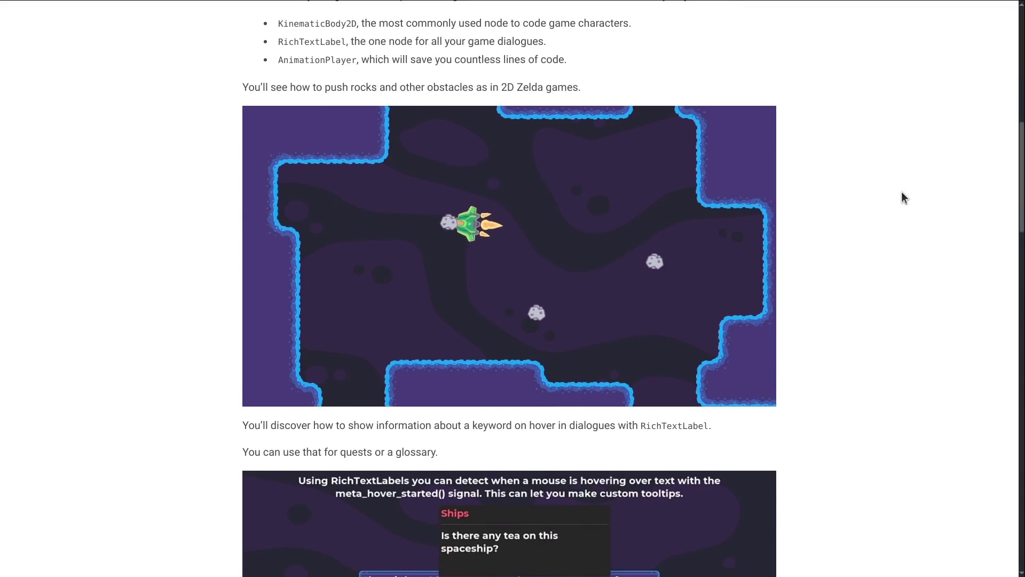
{"action": "scroll", "coordinate": [902, 192], "scroll_direction": "down", "scroll_amount": 5}
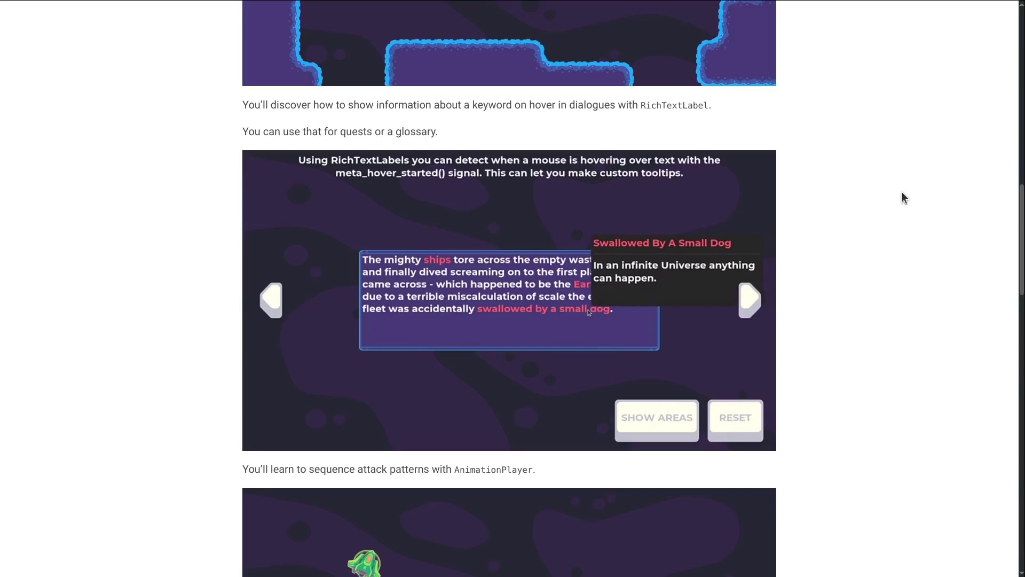
{"action": "scroll", "coordinate": [902, 192], "scroll_direction": "down", "scroll_amount": 7}
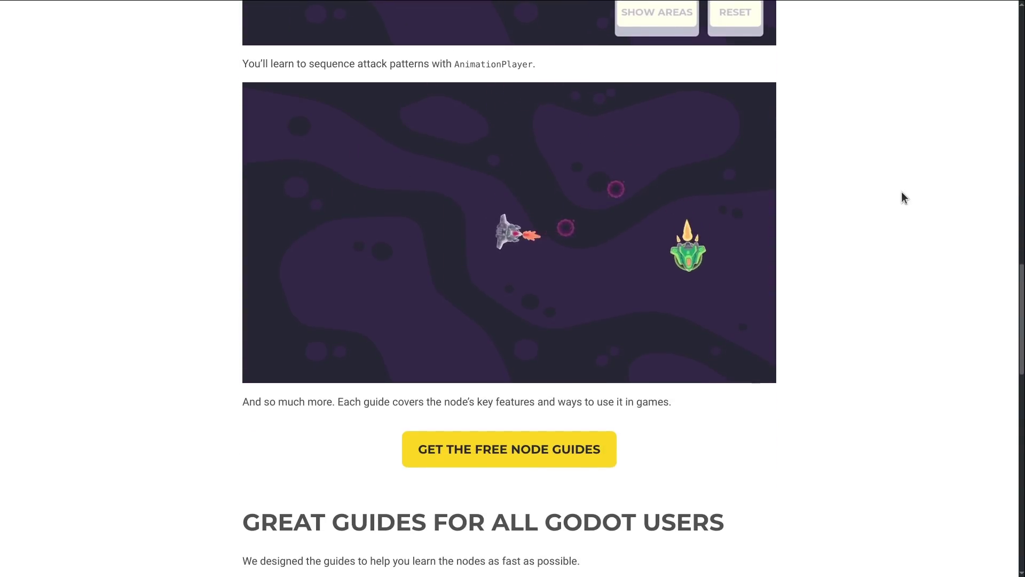
{"action": "scroll", "coordinate": [901, 195], "scroll_direction": "down", "scroll_amount": 4}
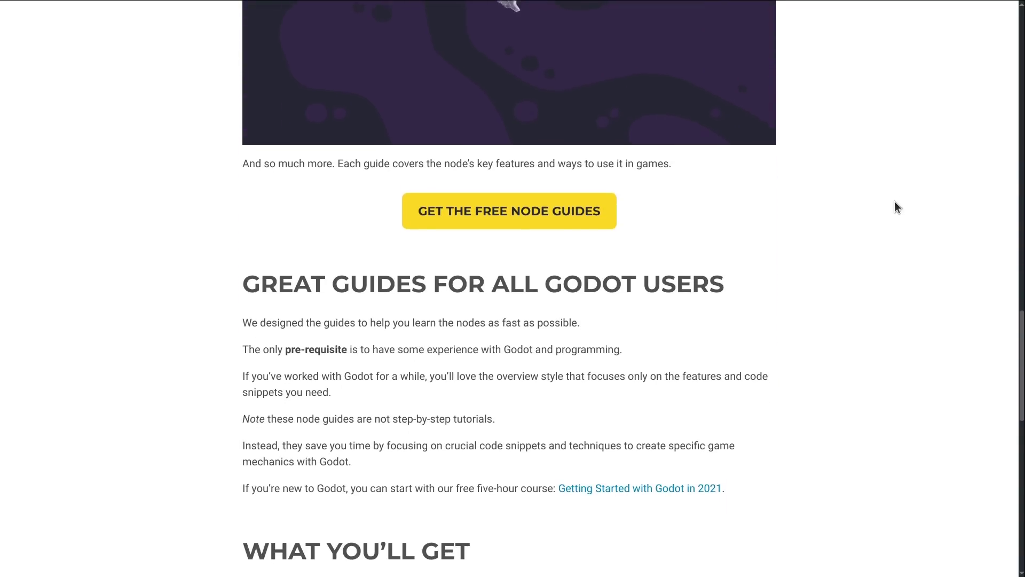